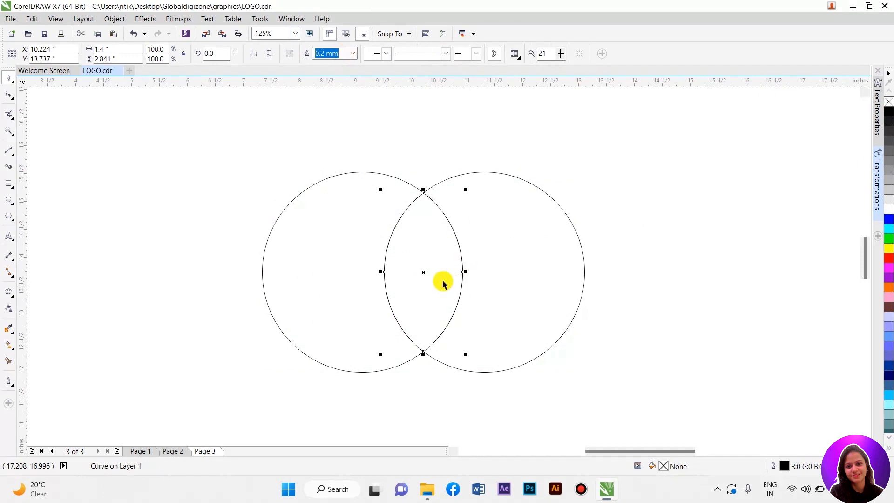
- Move the pointed overlap shape aside and delete the two original circles
left_click_drag(424, 273, 394, 250)
left_click(471, 278)
key("Delete")
key("Delete")
- Try outline widths of 1.5 mm and 3.0 mm on the leaf shape
left_click(353, 55)
left_click(329, 135)
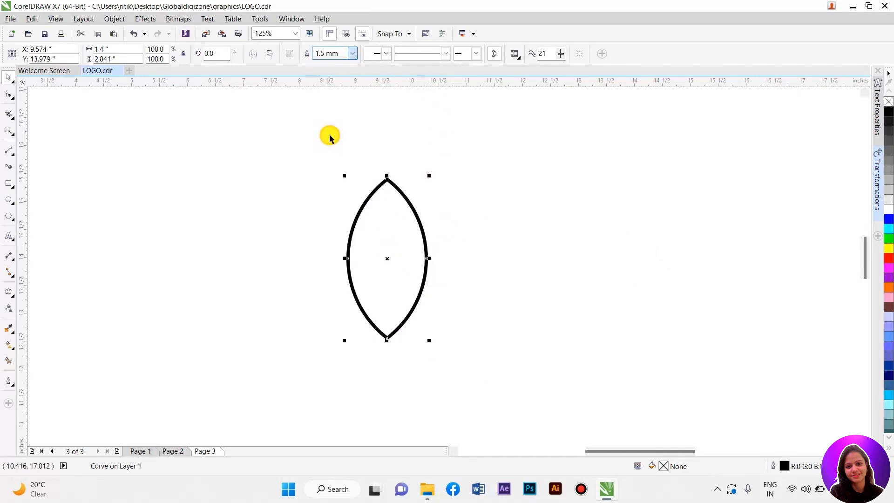
left_click(352, 55)
left_click(347, 164)
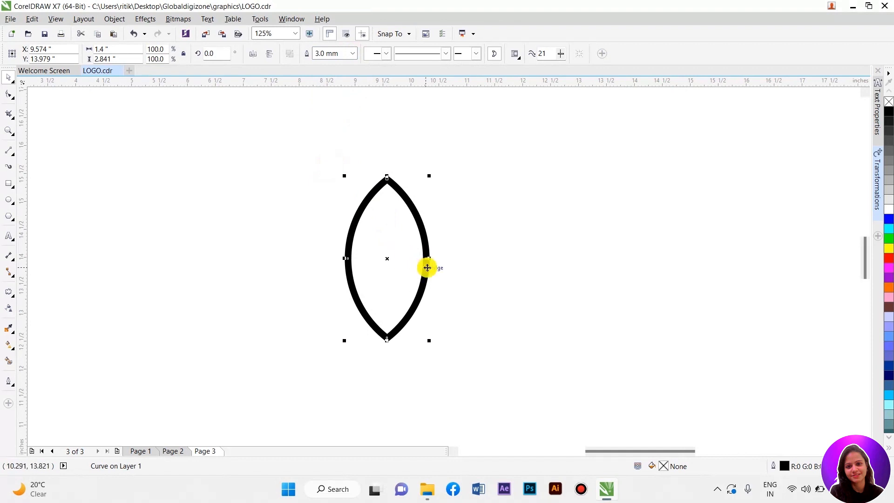
left_click(427, 267)
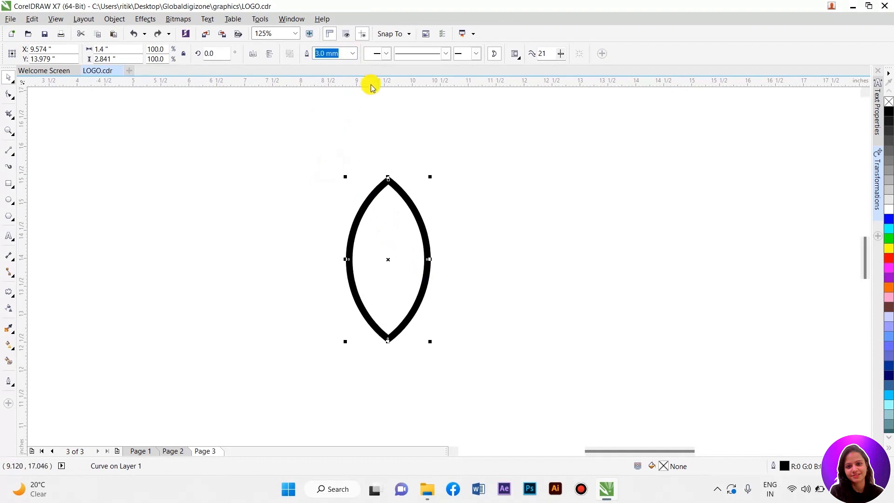
- Set the leaf's outline width to 0.1 mm and scale it up proportionally to about 2.2 by 4.47 inches
left_click(354, 56)
left_click(336, 83)
left_click(404, 316)
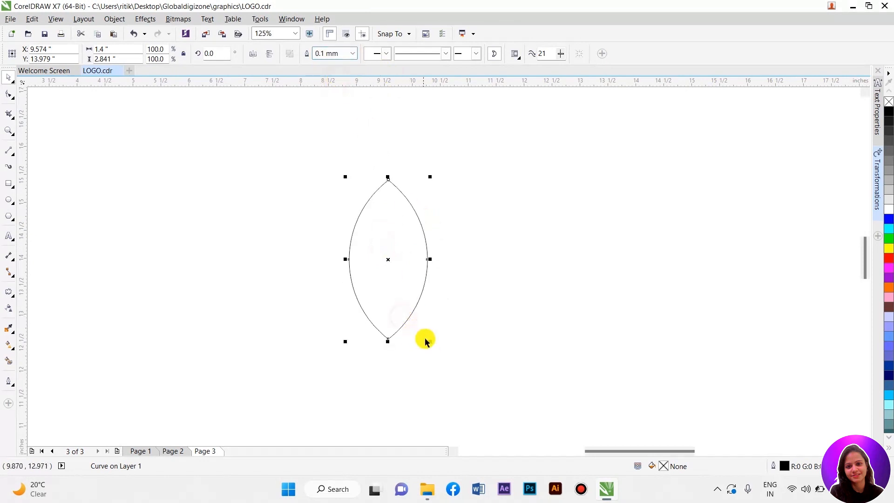
left_click_drag(430, 341, 461, 368)
- Apply a one-step inside contour to the leaf with the Contour tool
left_click(13, 298)
left_click(33, 303)
mouse_move(387, 373)
left_mouse_down()
mouse_move(388, 364)
mouse_move(389, 375)
left_mouse_up()
key("space")
left_click(303, 136)
left_click(369, 160)
right_click(369, 160)
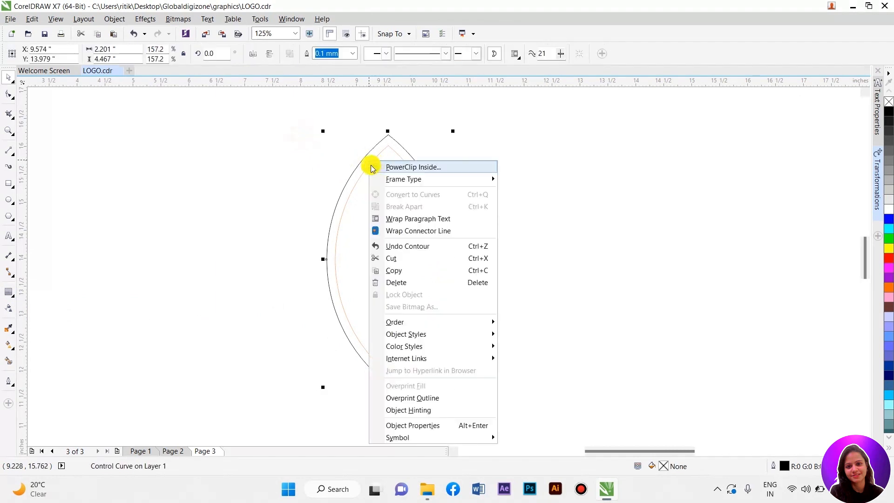
left_click(355, 159)
- Adjust the contour's inward offset to about 0.298 inches
left_click(364, 173)
key("space")
left_click_drag(386, 376, 383, 353)
scroll(393, 371, "up", 2)
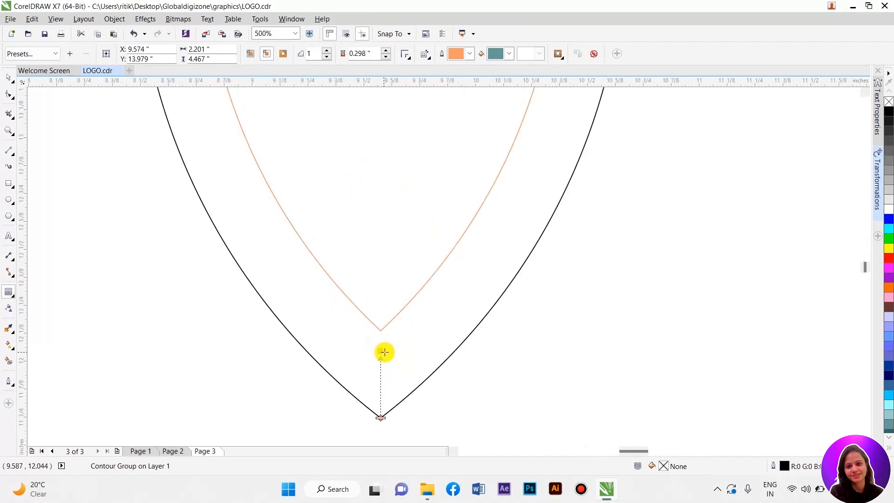
scroll(385, 355, "down", 2)
- Break the contour group apart into separate inner and outer leaf curves
key("space")
right_click(404, 225)
left_click(446, 244)
left_click(485, 221)
- Combine the inner and outer leaf curves into a single hollow petal curve
left_click(409, 215)
left_click(428, 215)
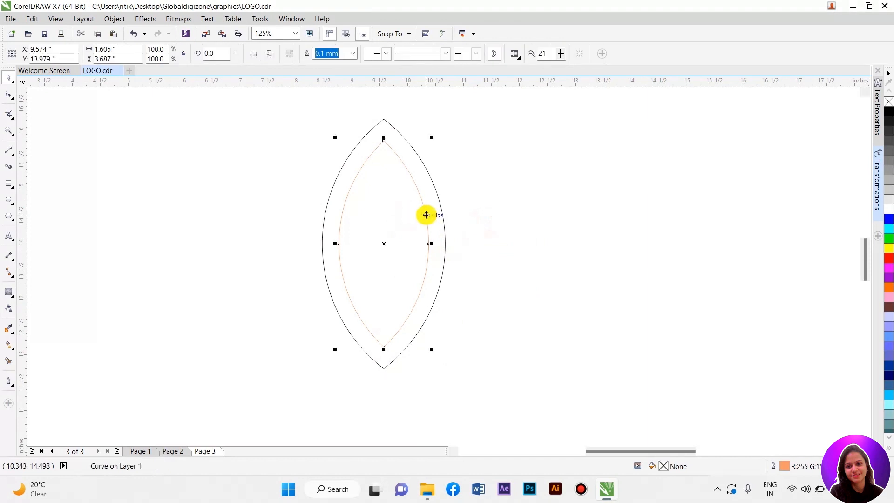
left_click(433, 216, "shift")
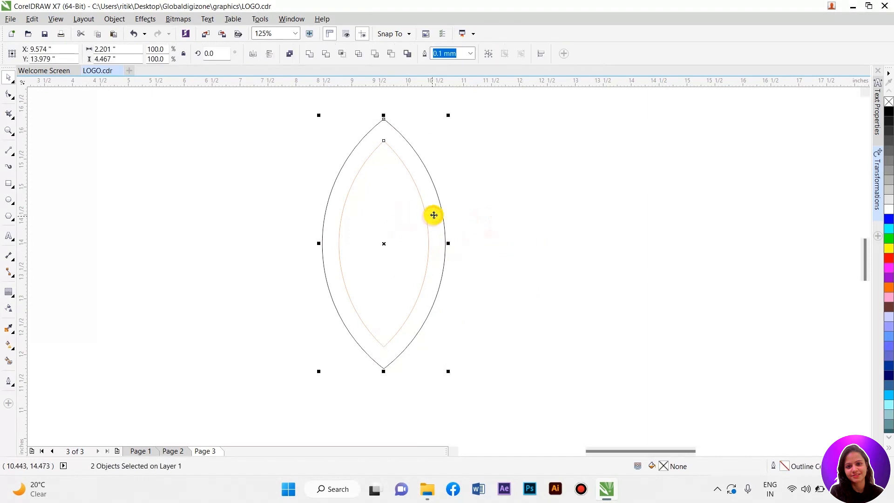
left_click(330, 59)
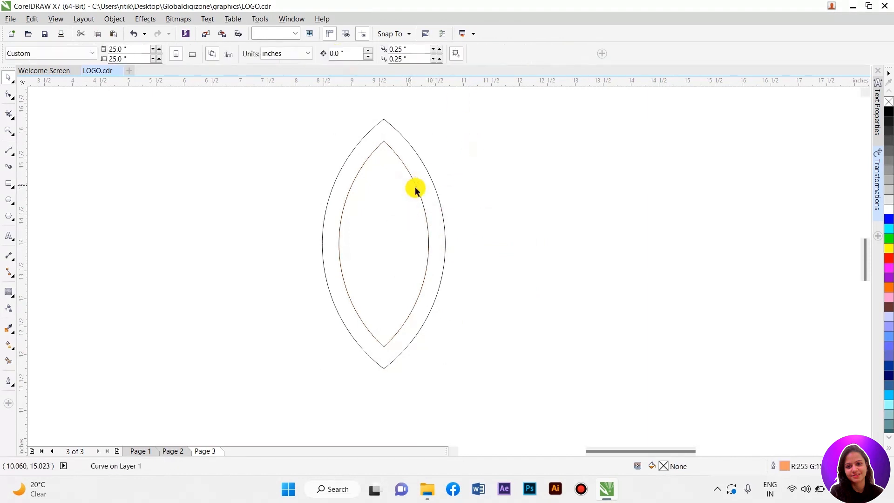
- Apply a diagonal fountain fill from dark orange to yellow across the hollow petal and remove its outline
left_click(9, 345)
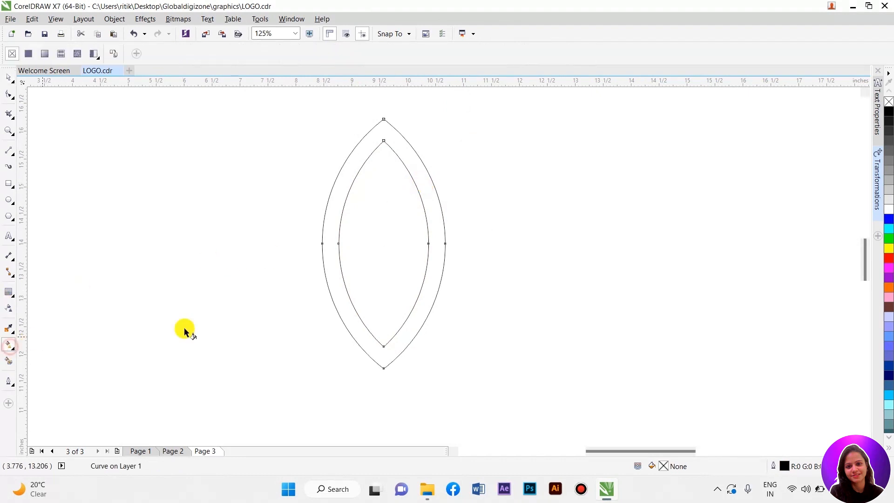
left_click_drag(362, 335, 477, 229)
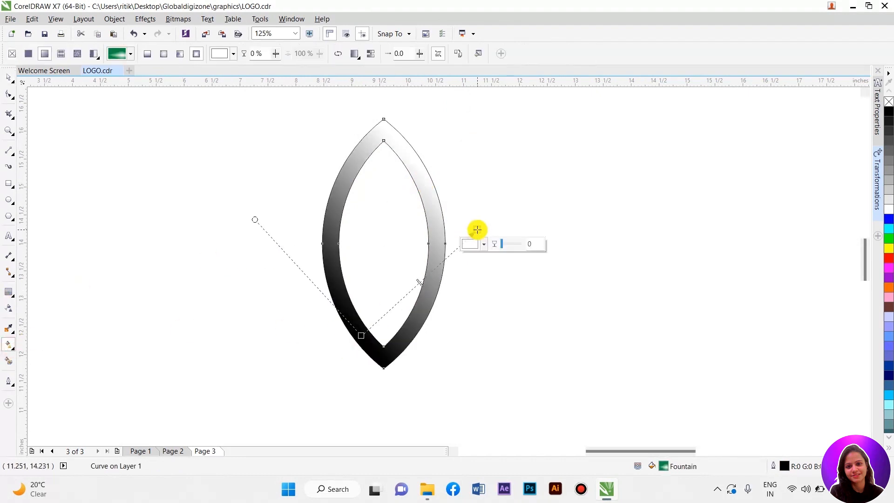
left_click(879, 250)
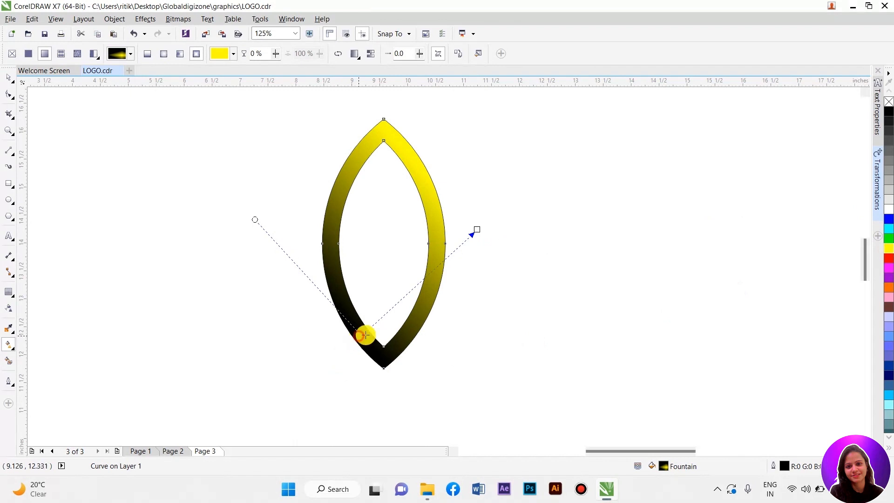
left_click(359, 336)
left_click(890, 252)
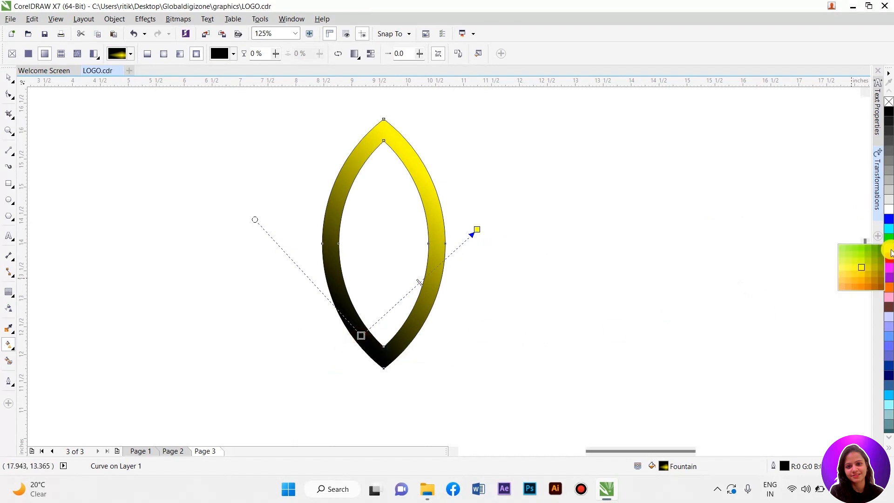
left_click(875, 286)
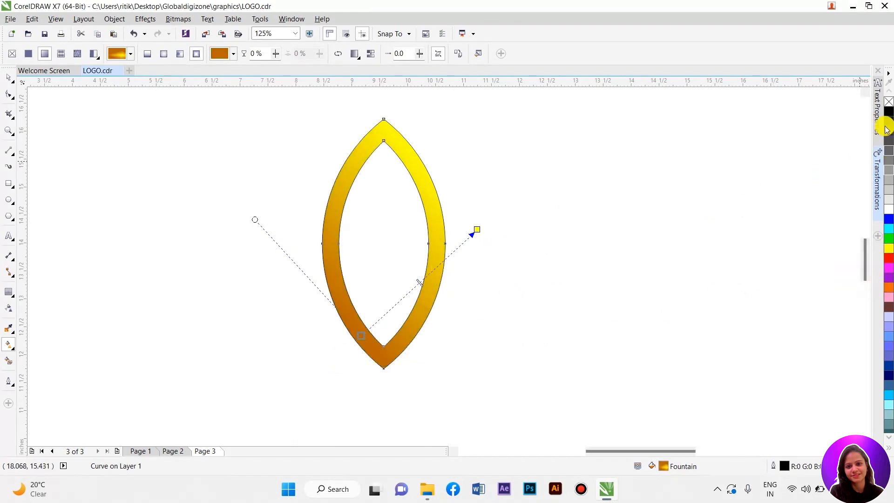
right_click(887, 100)
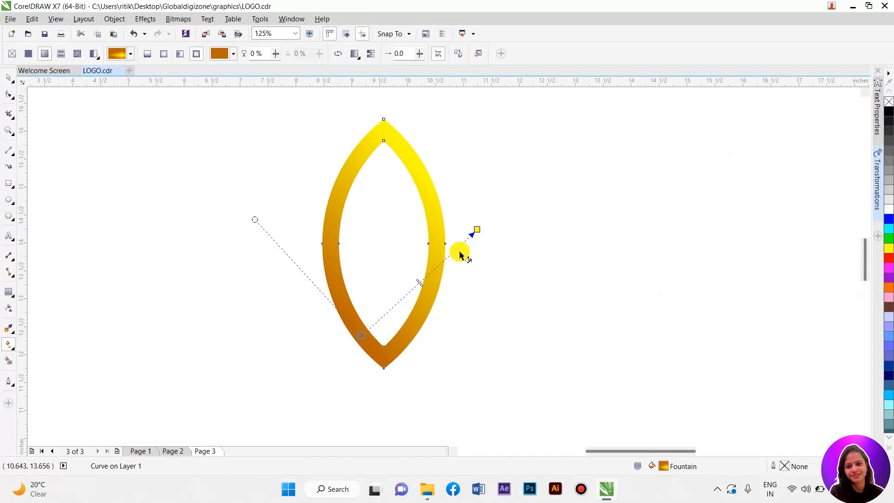
- Add a yellow color stop at the middle of the petal's gradient
left_click(475, 231)
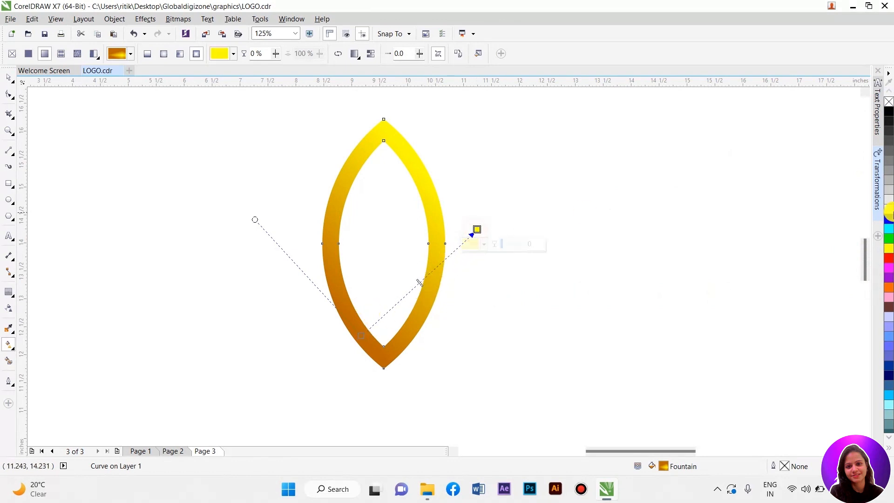
double_click(415, 286)
left_click(888, 249)
- Try light orange and green as the color of the gradient's end stop
left_click(477, 227)
left_click(888, 250)
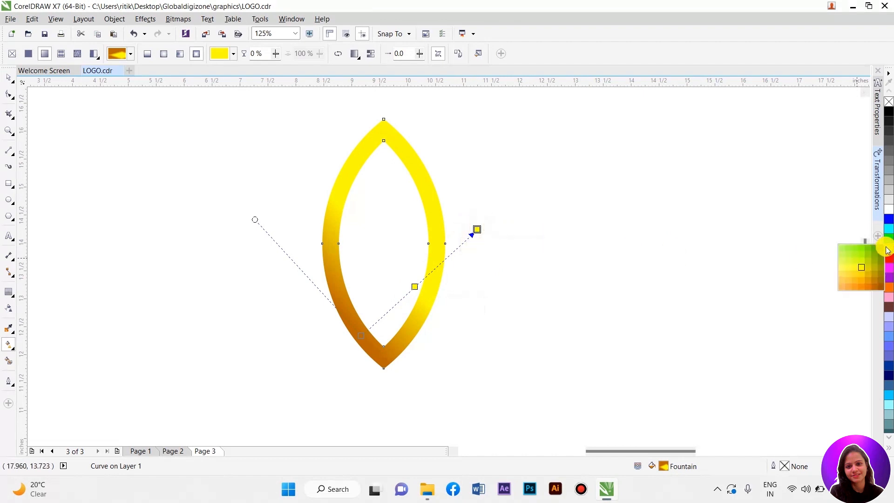
left_click(843, 289)
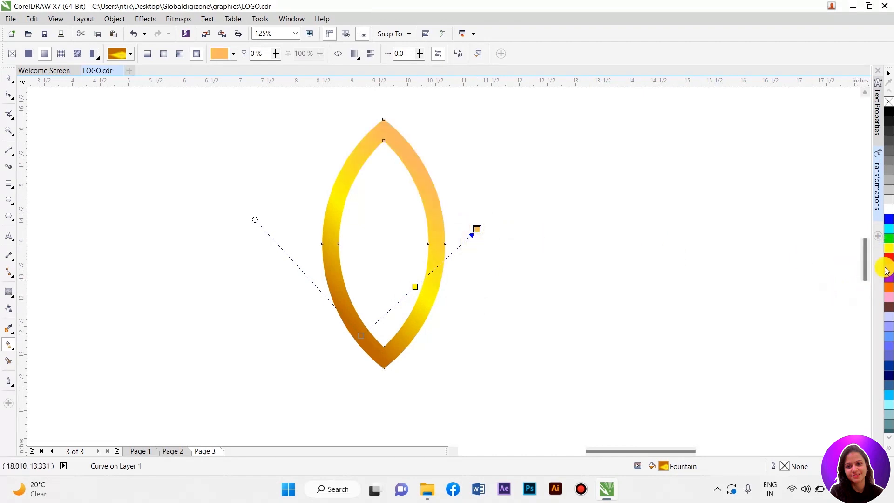
left_click(890, 244)
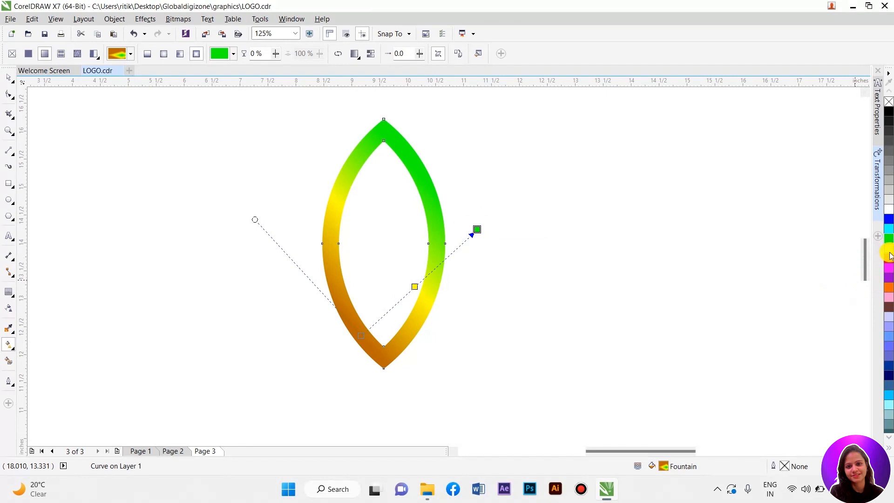
left_click(890, 255)
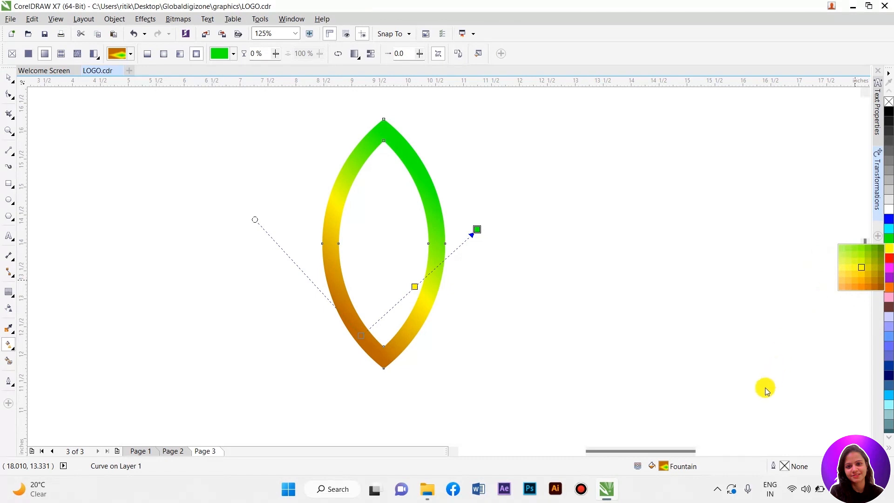
left_click(666, 471)
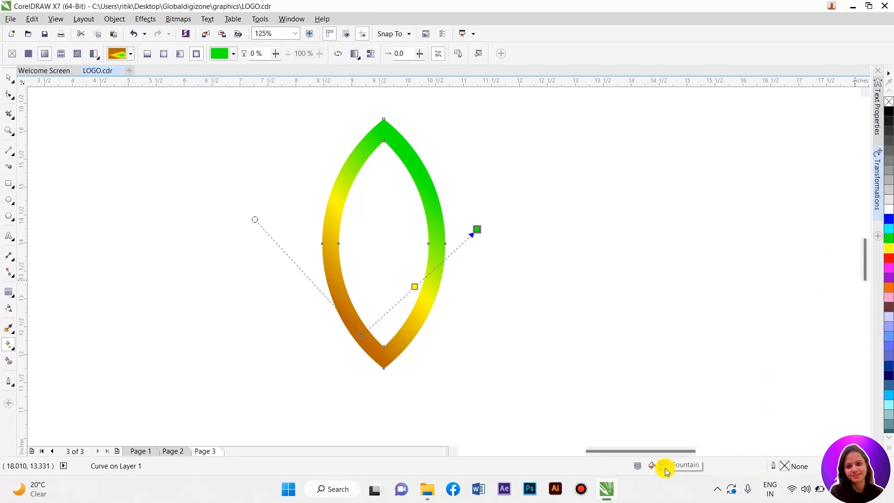
double_click(670, 468)
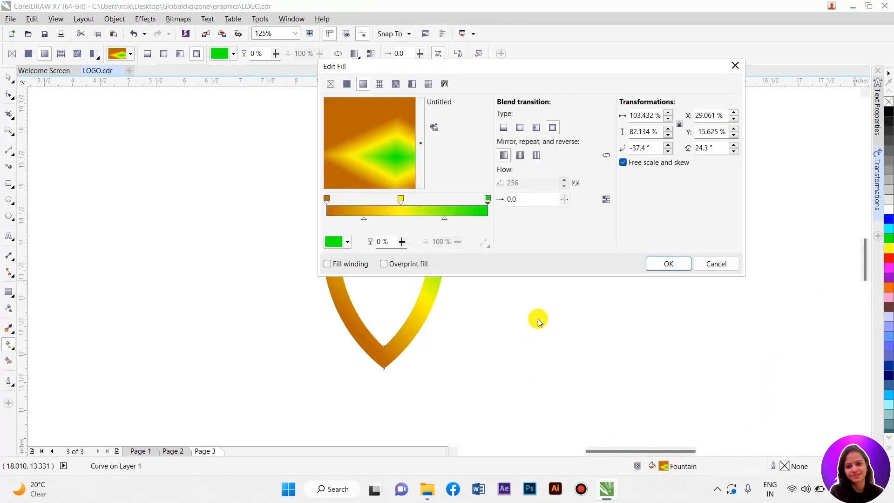
left_click(701, 270)
- Sample a golden tone from the petal for the gradient's end stop and brighten it to #FCA708
left_click(477, 229)
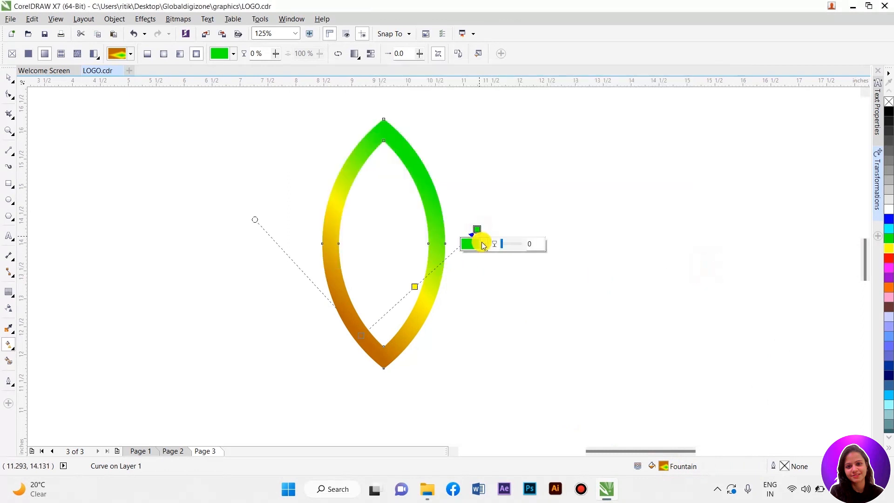
left_click(480, 243)
left_click(517, 270)
left_click(333, 283)
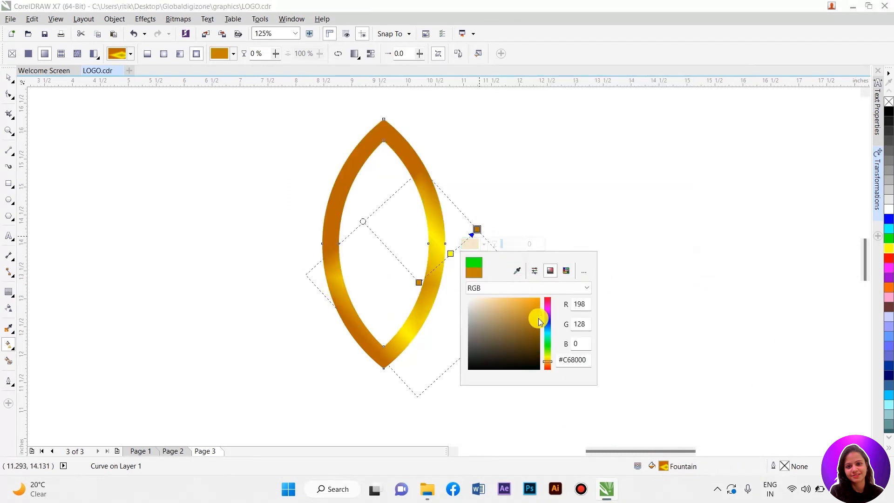
mouse_move(540, 314)
left_mouse_down()
mouse_move(537, 296)
mouse_move(538, 308)
left_mouse_up()
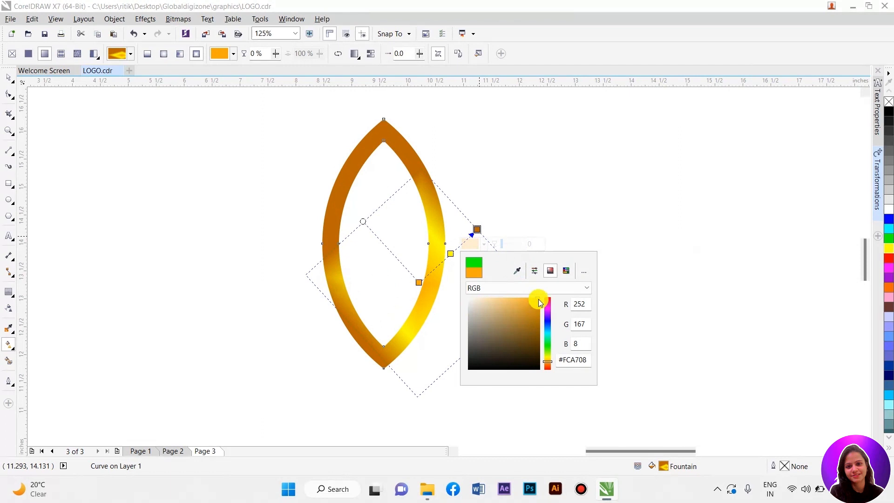
left_click(440, 236)
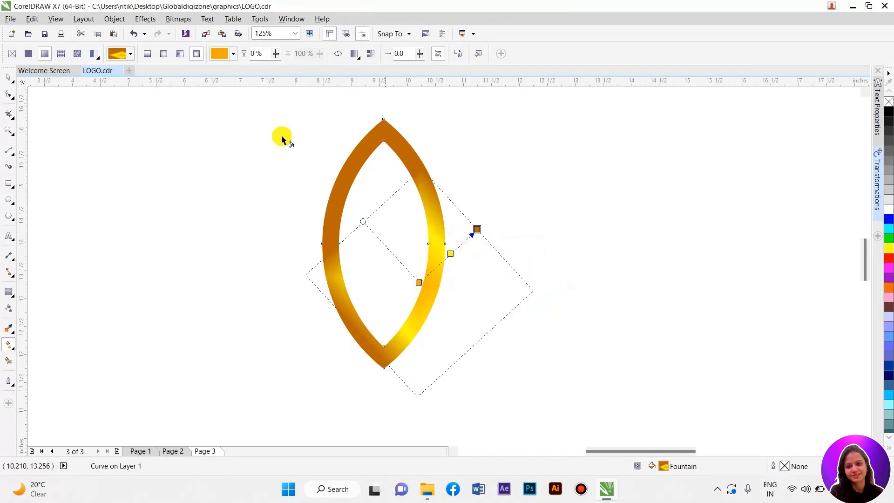
- Make the petal's fountain fill linear and change its end stop to a muted gold, about #CC981E
left_click(147, 53)
left_click_drag(475, 229, 435, 213)
left_click(459, 214)
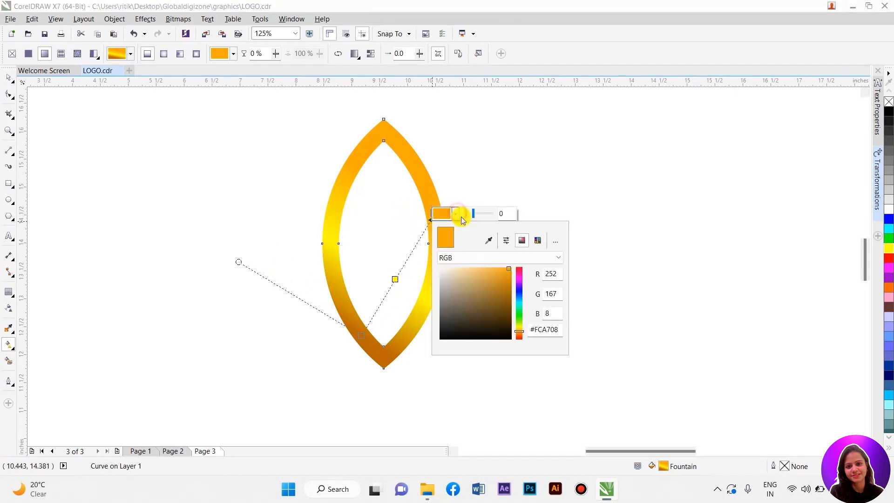
left_click(489, 240)
left_click(359, 298)
mouse_move(514, 278)
left_mouse_down()
mouse_move(511, 268)
mouse_move(498, 281)
left_mouse_up()
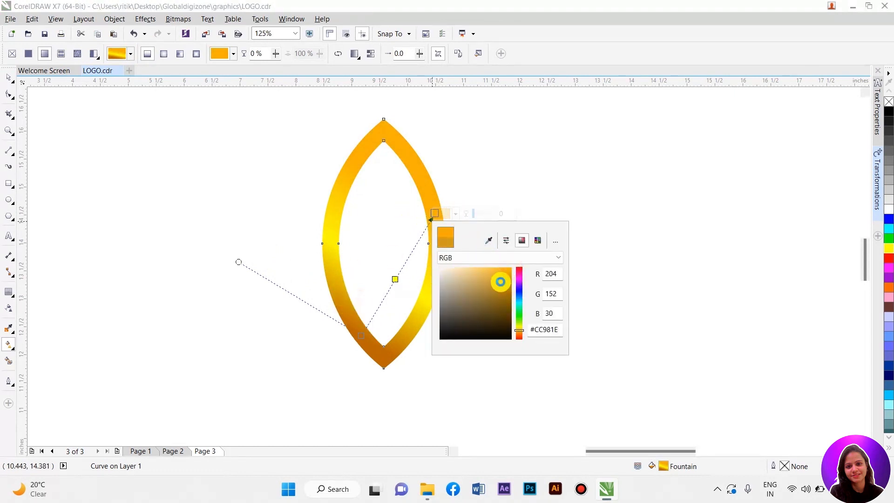
left_click(486, 172)
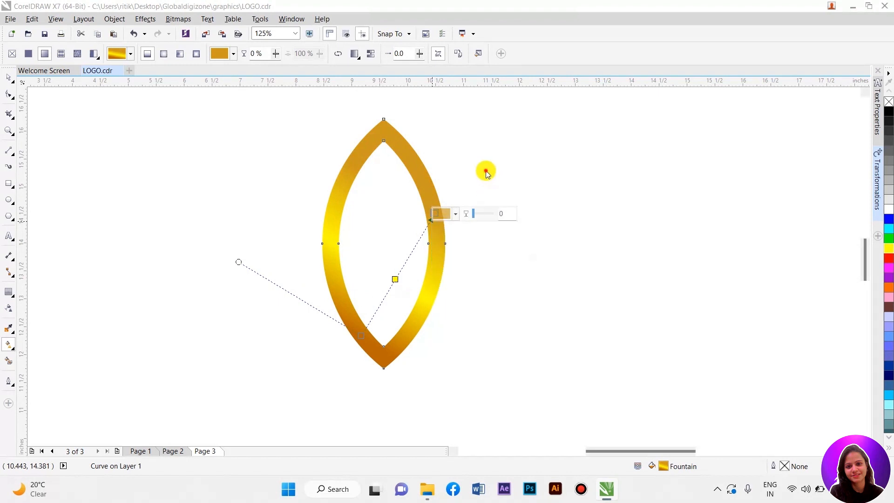
- Realign the gradient vertically so it runs from the petal's bottom tip to its top tip
left_click(395, 279)
left_click_drag(433, 217, 384, 119)
left_click_drag(362, 335, 383, 368)
left_click(474, 230)
key("space")
- Create rotated copies of the petal around its bottom tip, one about 38° to the right and one to the left
left_click(439, 216)
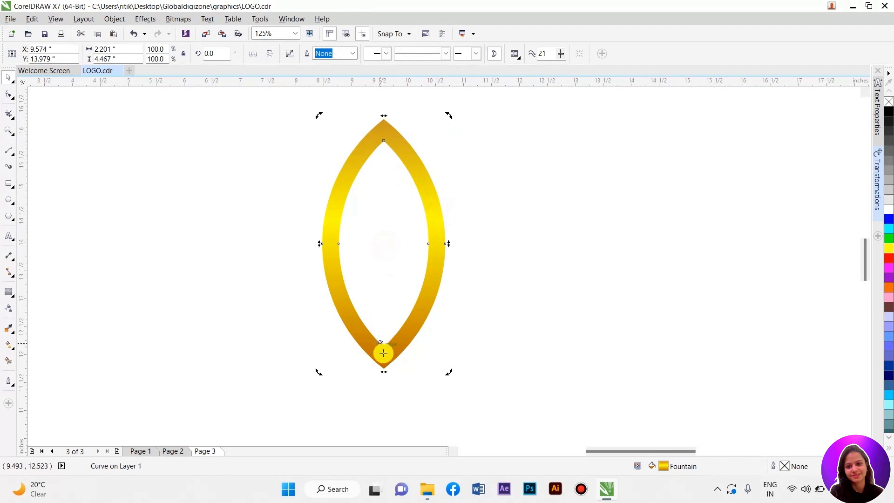
left_click_drag(449, 116, 588, 212)
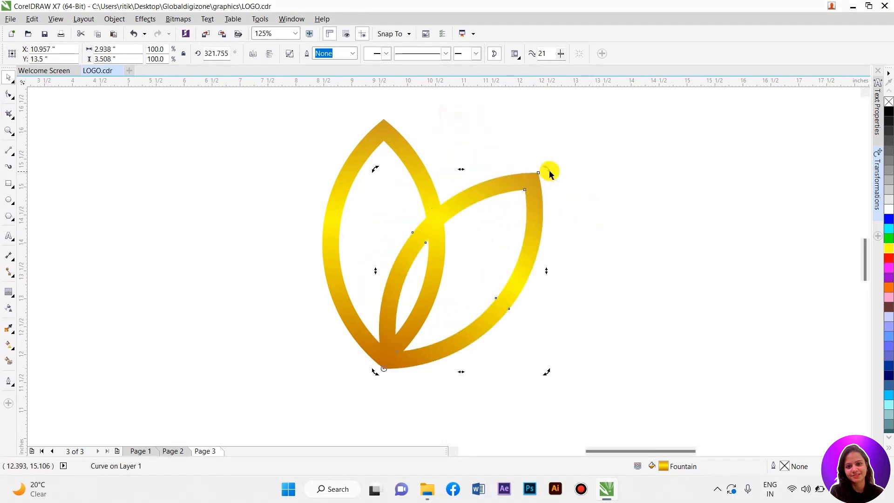
left_click_drag(538, 170, 275, 223)
- Move all three petals right to about X 11.98 inches and group them
scroll(436, 228, "down", 2)
left_click(515, 244)
left_click_drag(309, 149, 531, 332)
left_click_drag(440, 240, 506, 240)
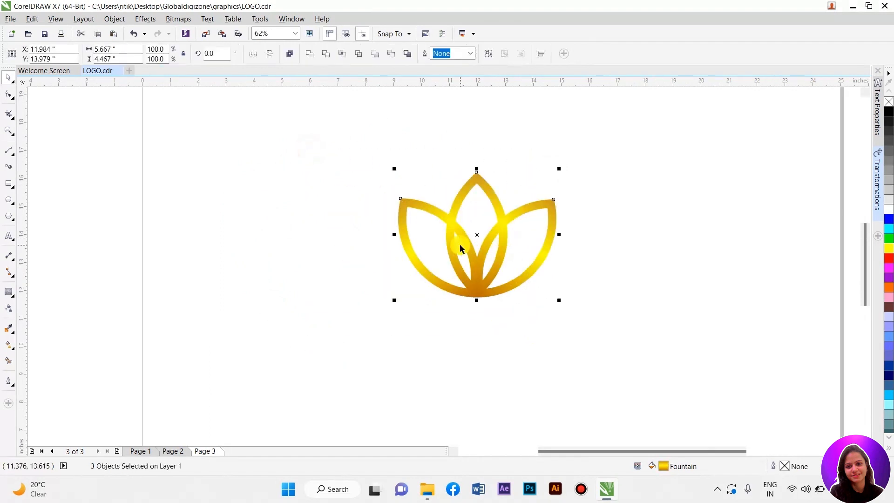
key("ctrl+g")
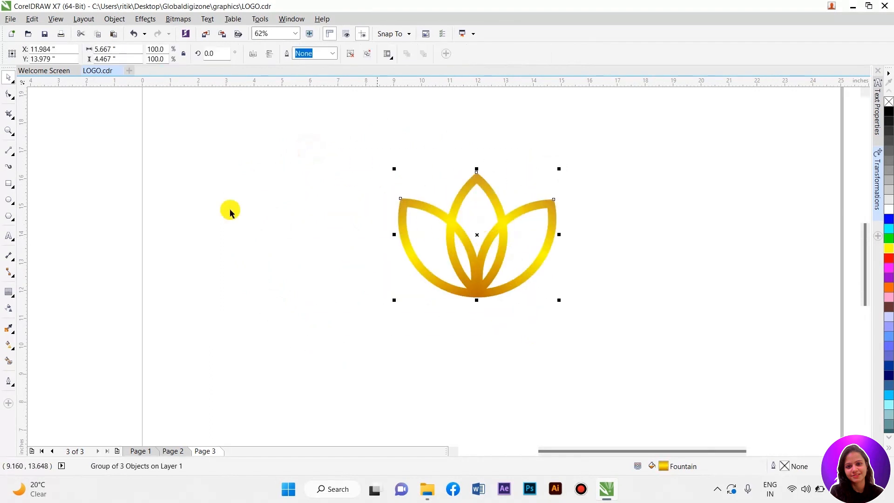
- Draw an unfilled circle about 8.6 inches in diameter and position it around the petal group
left_click_drag(360, 129, 601, 351)
key("space")
left_click_drag(517, 277, 515, 260)
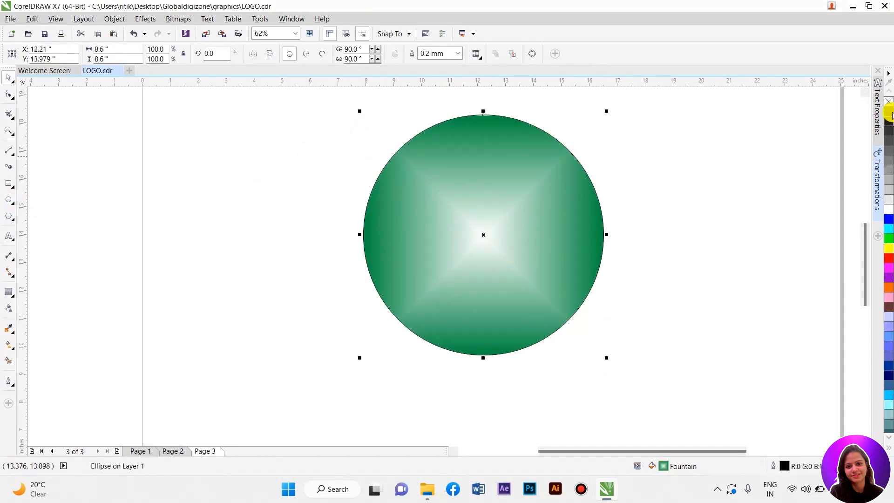
left_click(888, 100)
left_click_drag(588, 233, 582, 234)
left_click_drag(561, 286, 556, 282)
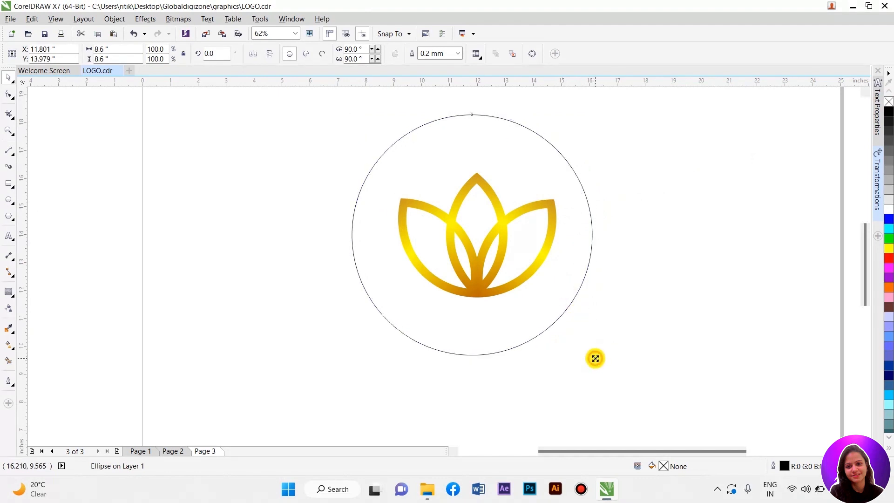
- Create a concentric copy of the circle inside it, scaled to about 8.3 inches in diameter
left_click_drag(595, 358, 586, 349)
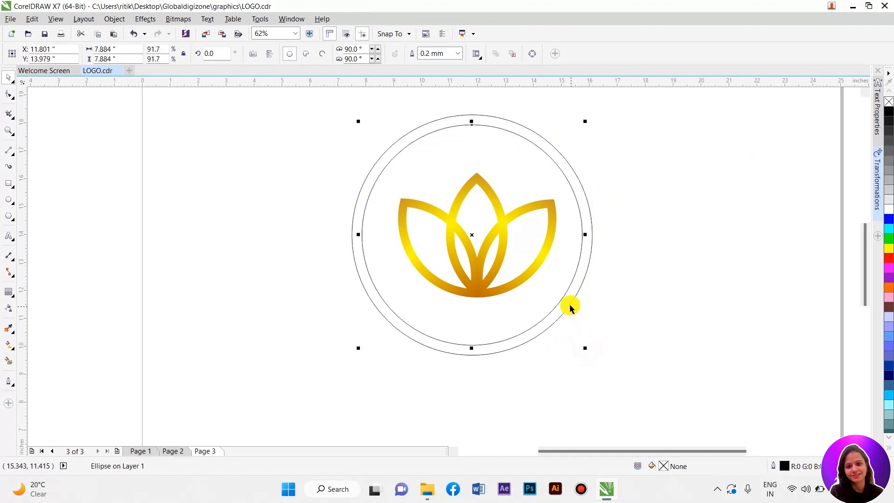
scroll(571, 312, "up", 2)
left_click_drag(596, 365, 608, 375)
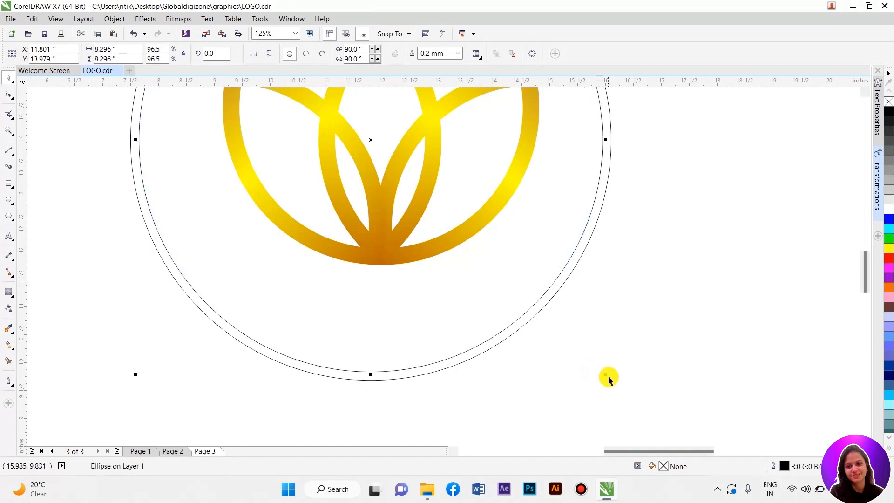
- Trim the outer circle with the inner one to form a thin ring, and select the ring
left_click(559, 290, "shift")
left_click(331, 54)
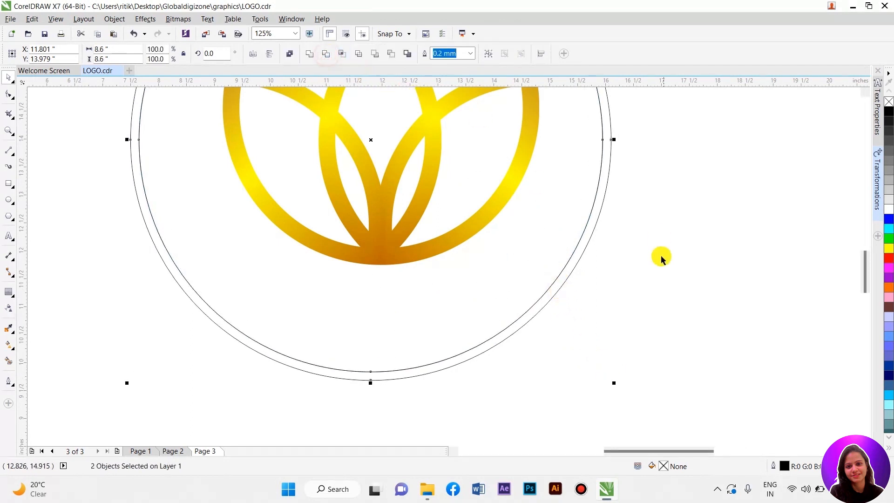
left_click(539, 245)
left_click(559, 284)
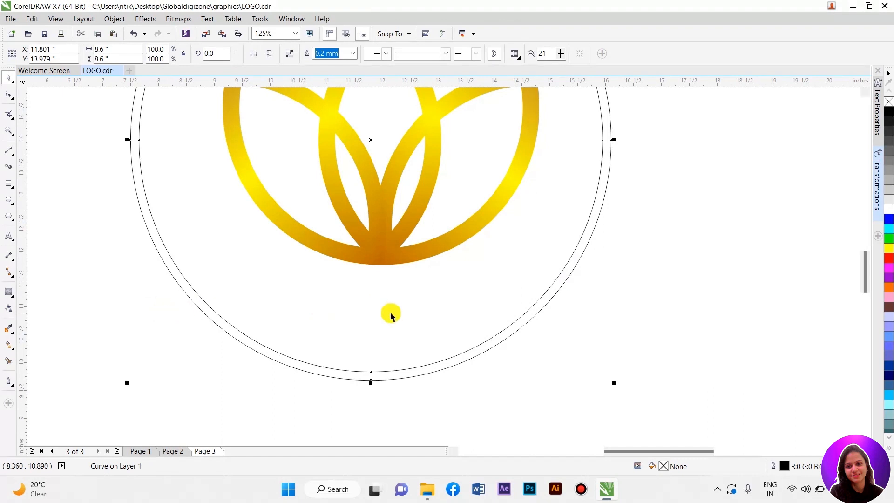
- Copy the petals' gold gradient fill onto the ring and remove the ring's outline
left_click(16, 345)
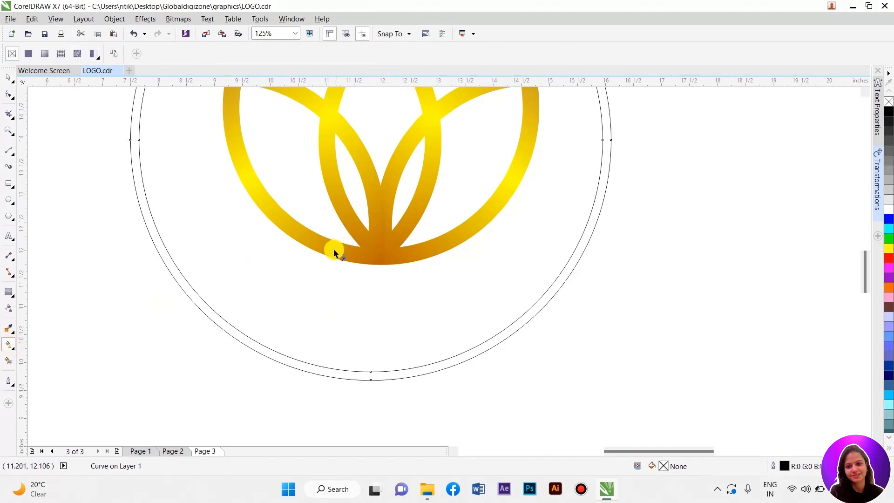
left_click(308, 243)
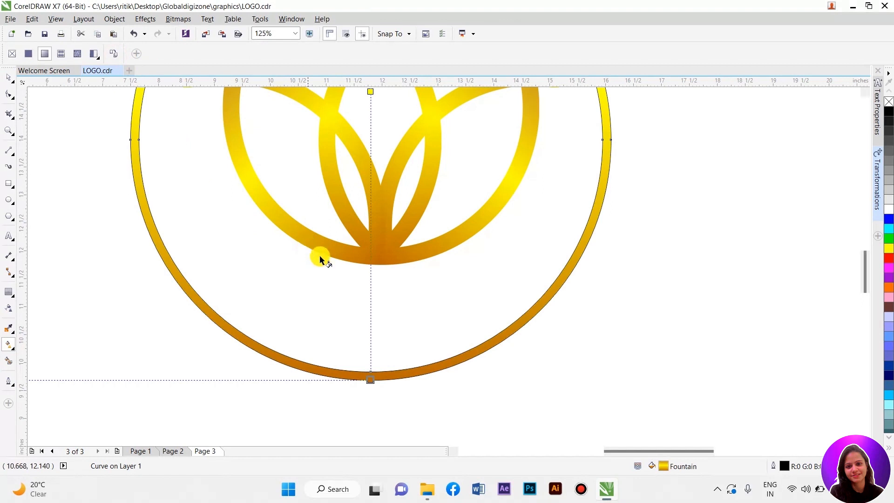
right_click(889, 102)
scroll(481, 324, "down", 1)
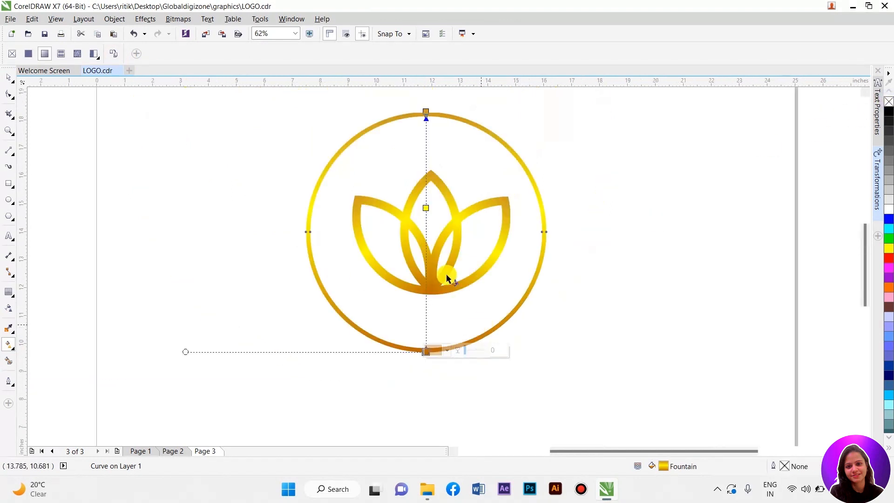
- Align the petal group horizontally to the centre of the gold ring
left_click(9, 79)
left_click(582, 220)
left_click(493, 201)
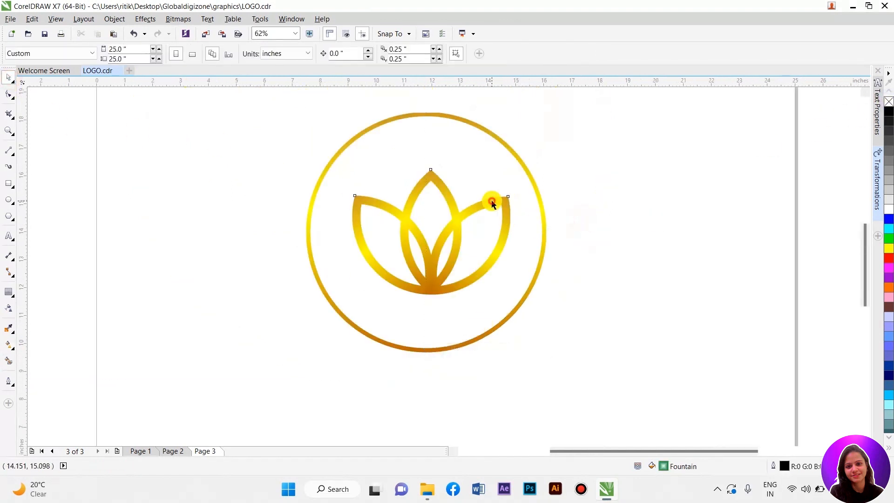
left_click(542, 215, "shift")
key("x")
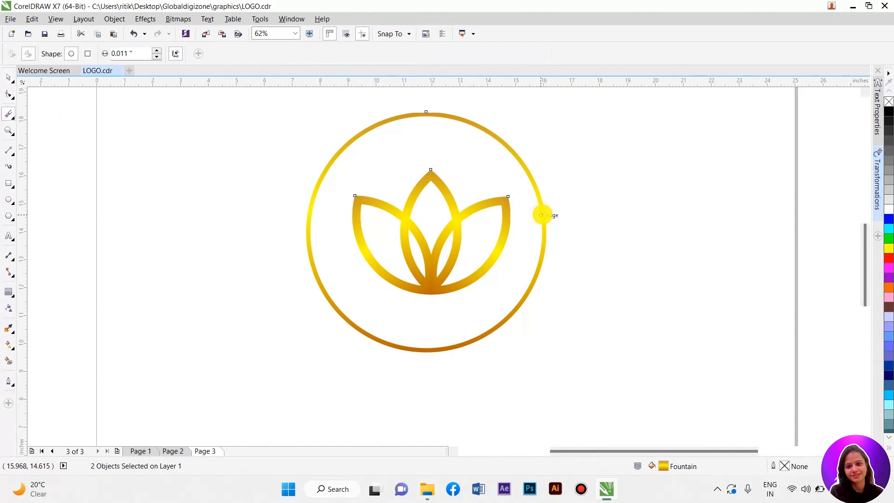
key("space")
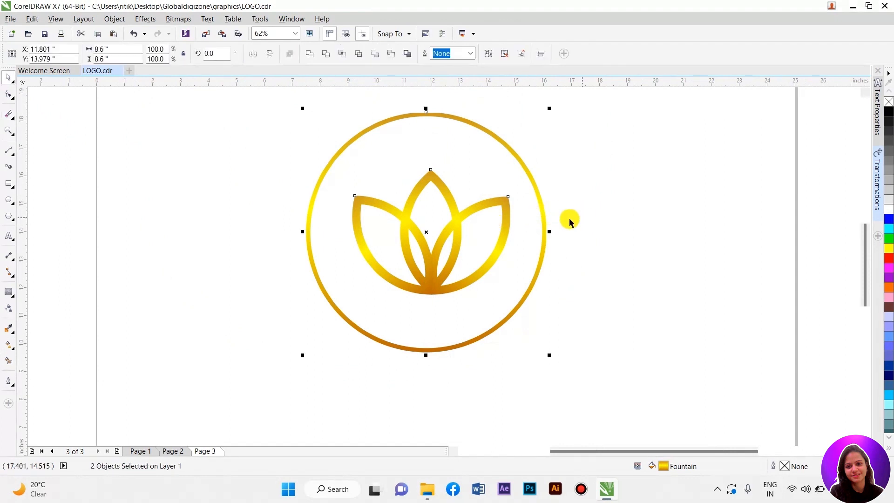
key("c")
left_click(581, 223)
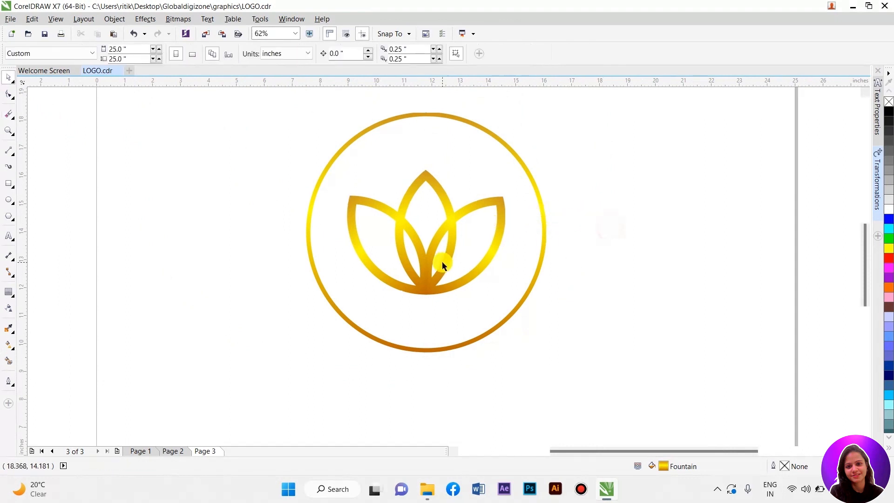
scroll(442, 261, "down", 2)
scroll(452, 279, "up", 2)
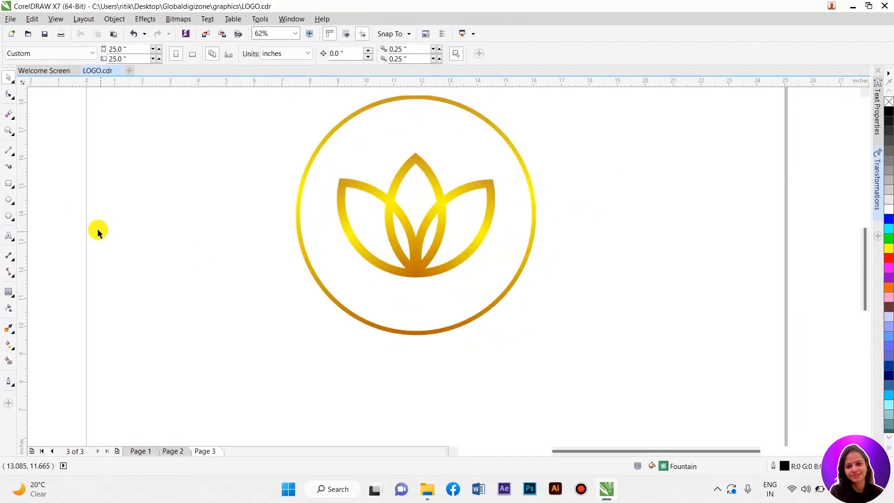
scroll(356, 242, "down", 2)
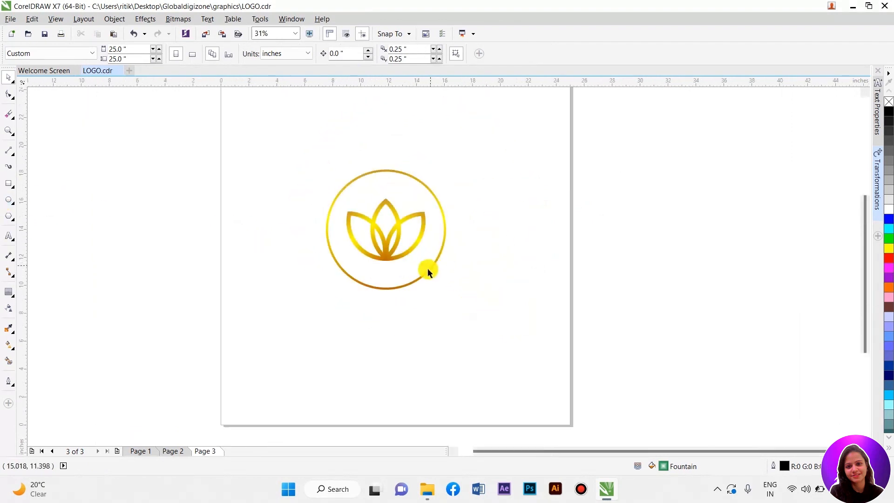
scroll(427, 269, "up", 2)
left_click_drag(421, 268, 399, 305)
key("ctrl+z")
left_click(503, 270)
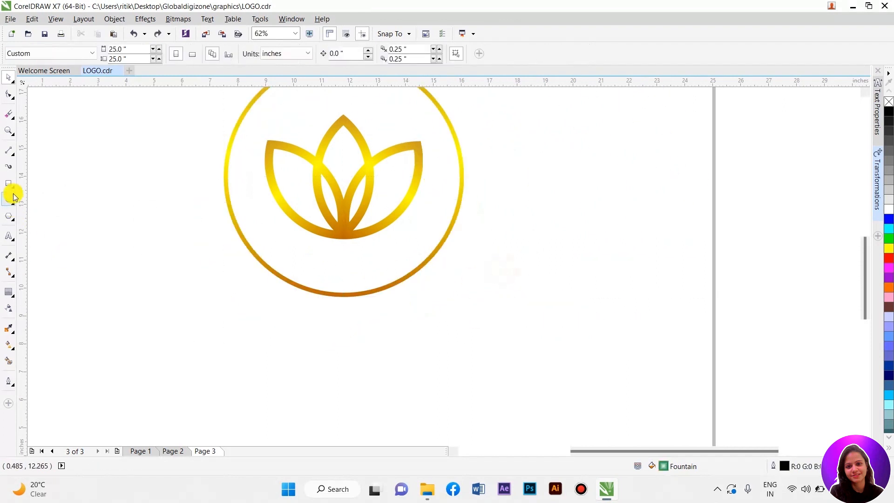
- Draw a circle about 2.73 inches in diameter below the logo and place an overlapping copy beside it on the right
left_click(11, 199)
scroll(421, 241, "down", 2)
scroll(415, 321, "up", 2)
left_click_drag(247, 303, 305, 383)
key("space")
left_click_drag(286, 343, 325, 341)
right_click(336, 344)
- Remove the fill from both small circles and shift the right one to about X 11.01 inches to increase the overlap
scroll(301, 351, "up", 2)
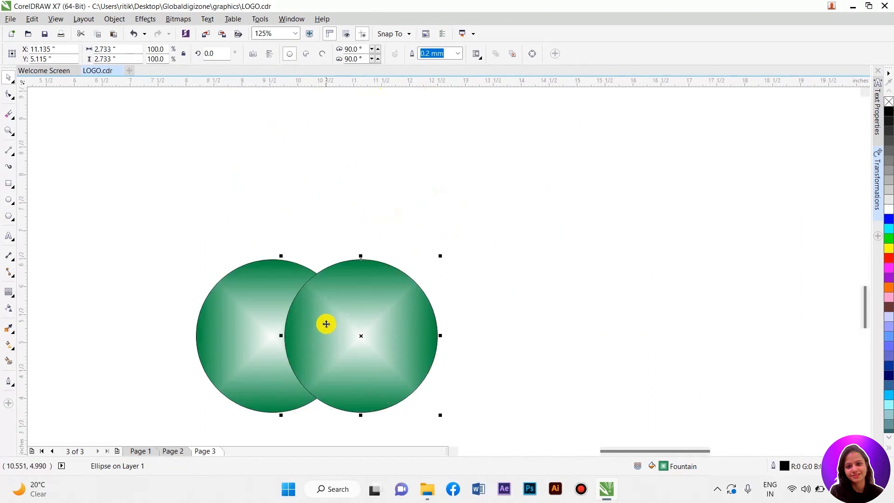
left_click_drag(200, 274, 488, 442)
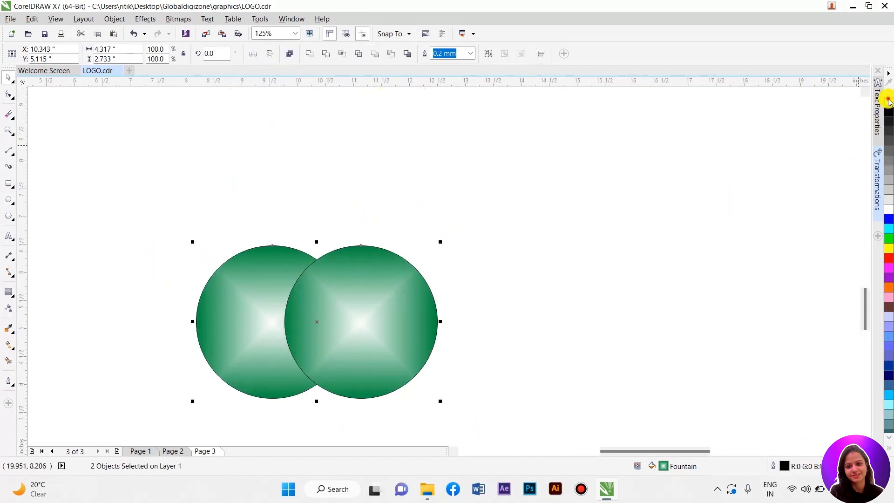
left_click(888, 102)
left_click_drag(440, 331, 353, 320)
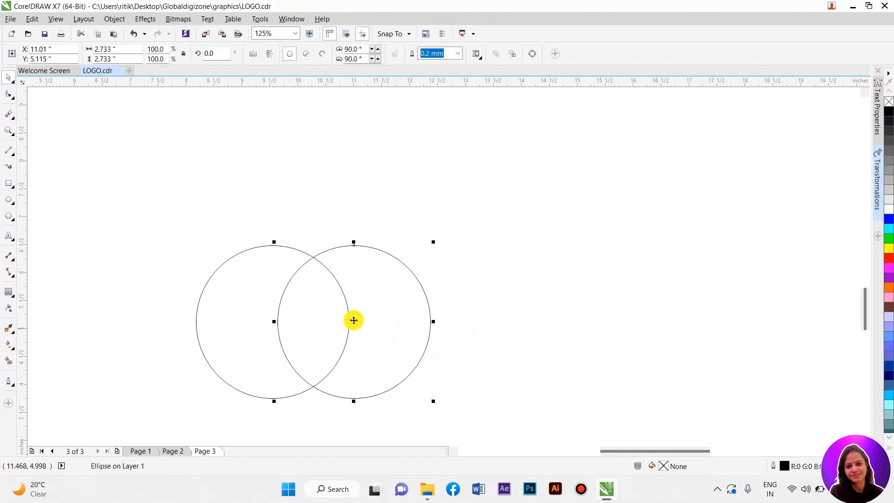
- Intersect the two small circles and move the resulting leaf shape clear of them to the right
left_click(245, 320, "shift")
scroll(407, 263, "down", 2)
scroll(361, 271, "up", 2)
left_click(325, 55)
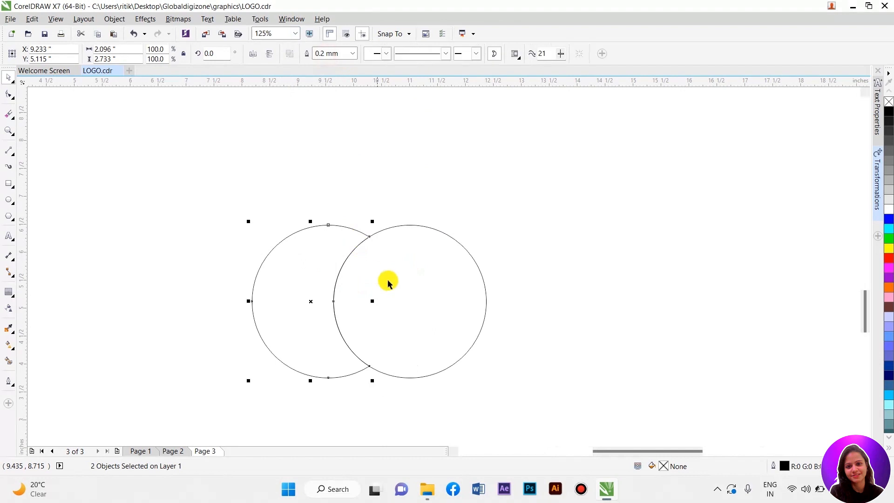
key("ctrl+z")
left_click(344, 56)
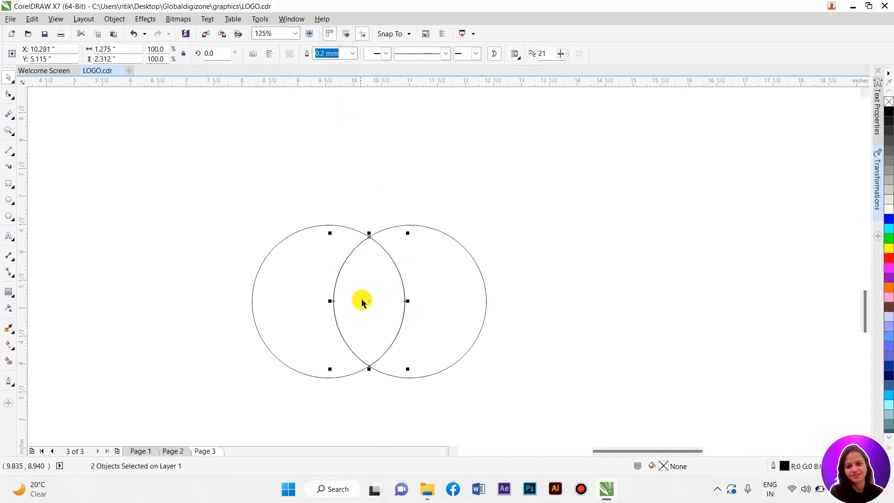
left_click_drag(372, 302, 574, 301)
- Delete the two construction circles and move the leaf shape back to about X 10.39, Y 5.62 inches
left_click_drag(257, 194, 499, 396)
key("Delete")
left_click_drag(559, 285, 367, 259)
- Rotate the leaf shape counterclockwise about its centre to about 39°
left_click(372, 260)
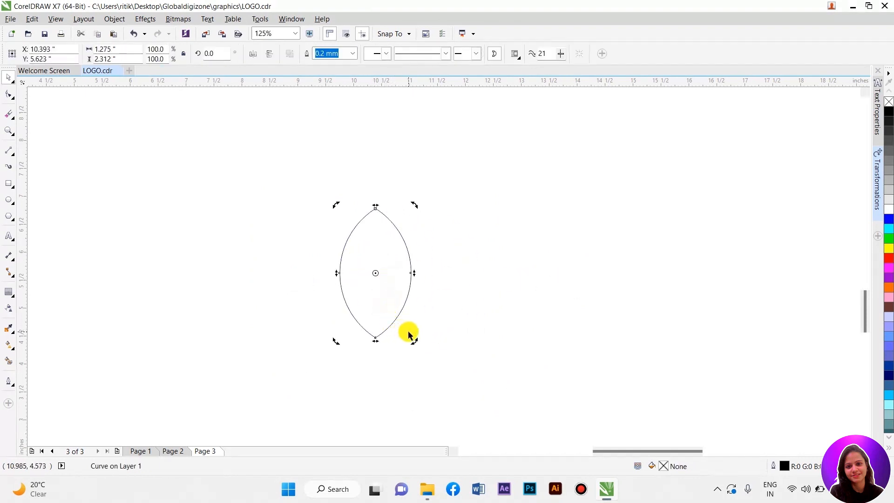
left_click_drag(414, 343, 452, 320)
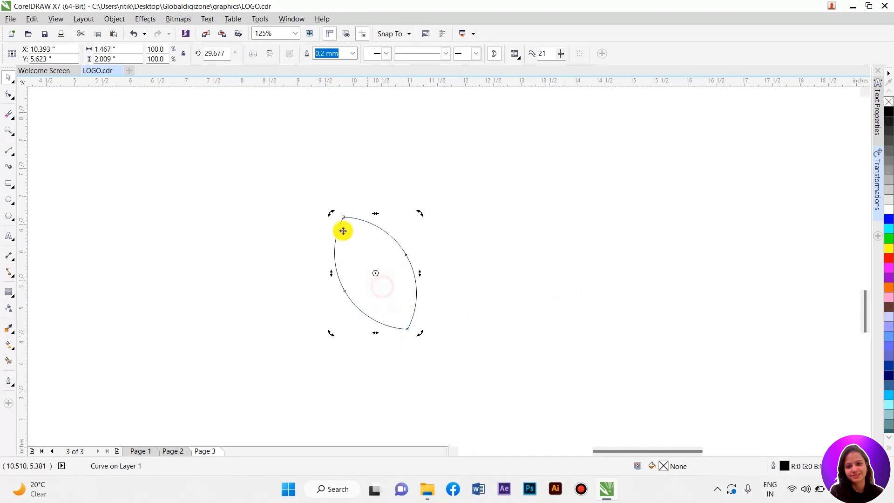
mouse_move(333, 214)
left_mouse_down()
mouse_move(317, 233)
mouse_move(323, 225)
left_mouse_up()
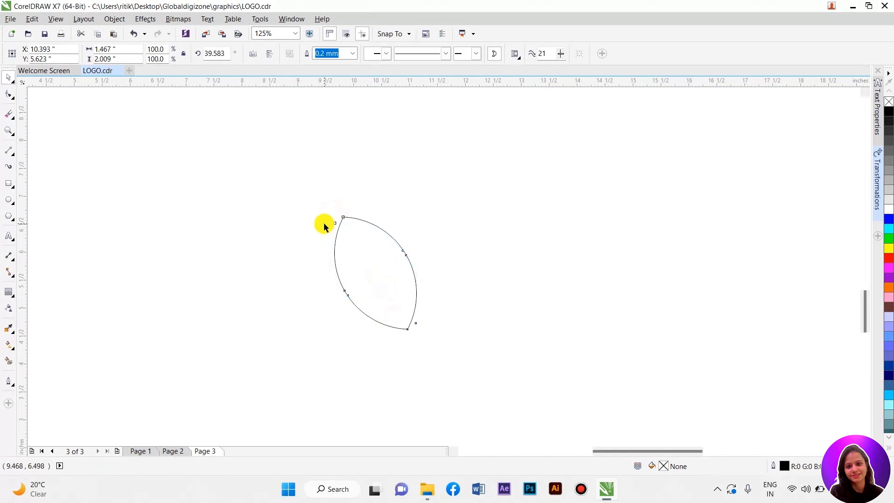
right_click(347, 234)
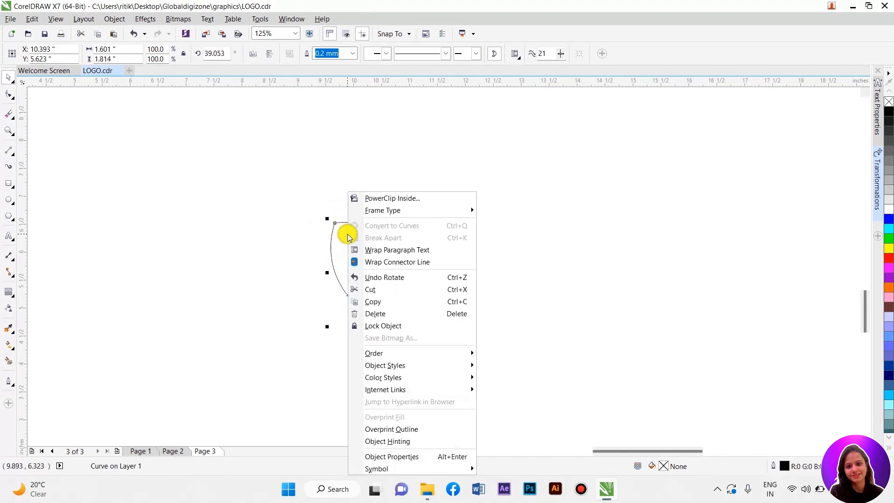
mouse_move(382, 370)
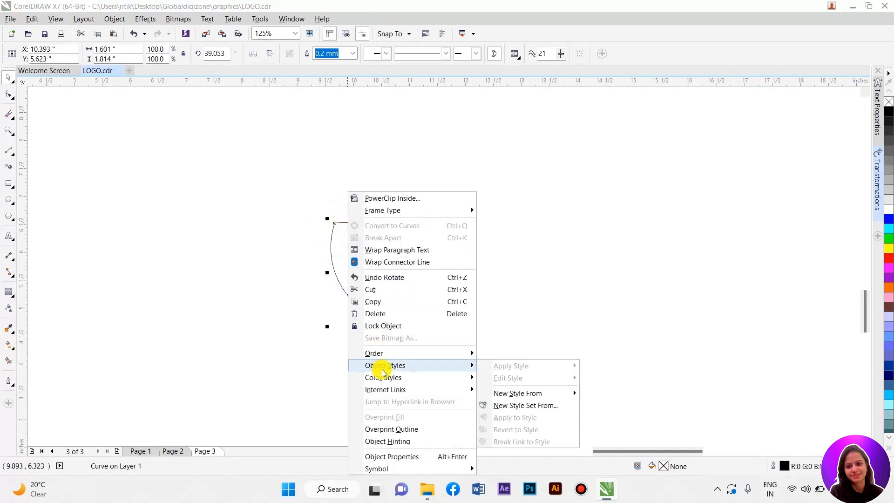
left_click(309, 251)
left_click(372, 287)
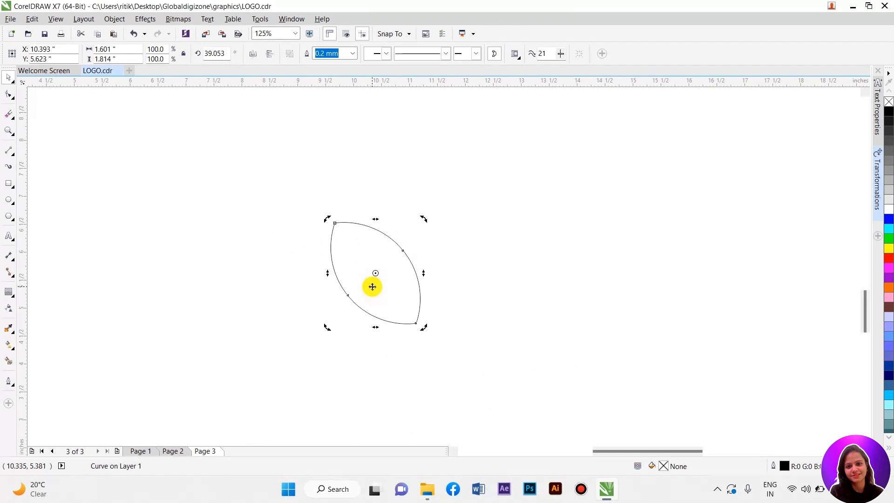
- Copy the lotus's gold gradient fill onto the small leaf
scroll(399, 391, "down", 1)
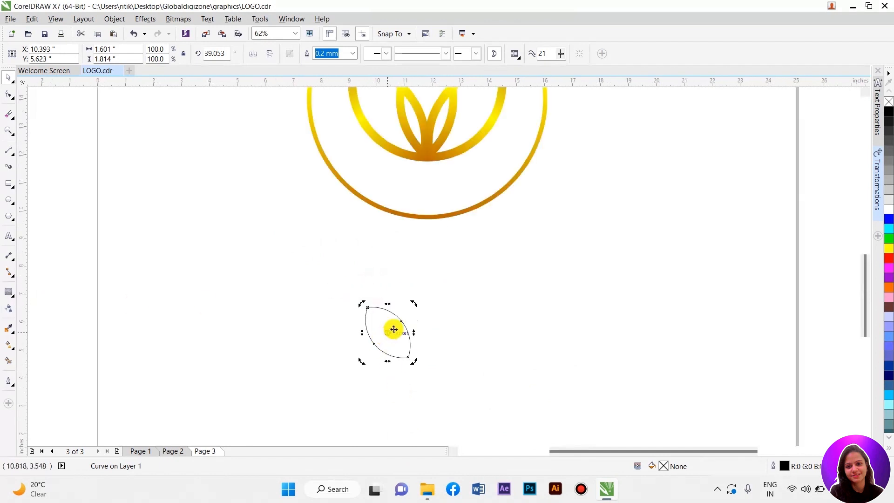
left_click(9, 345)
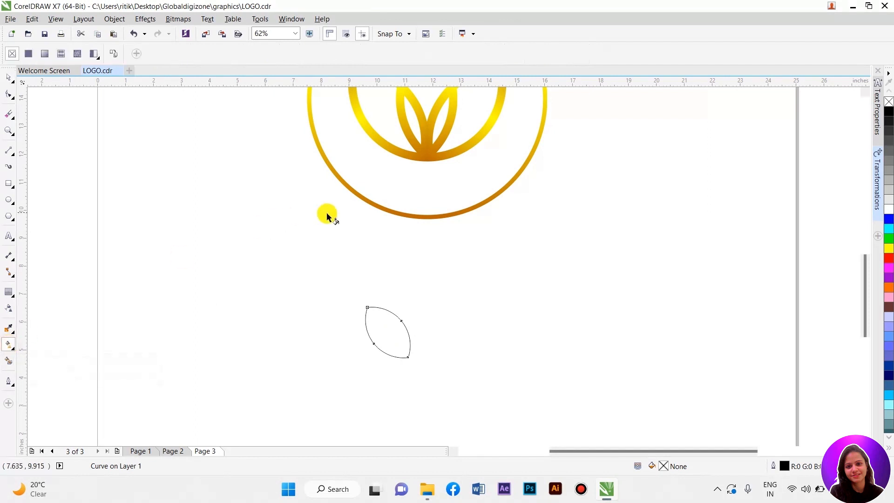
left_click(377, 138)
scroll(401, 355, "up", 1)
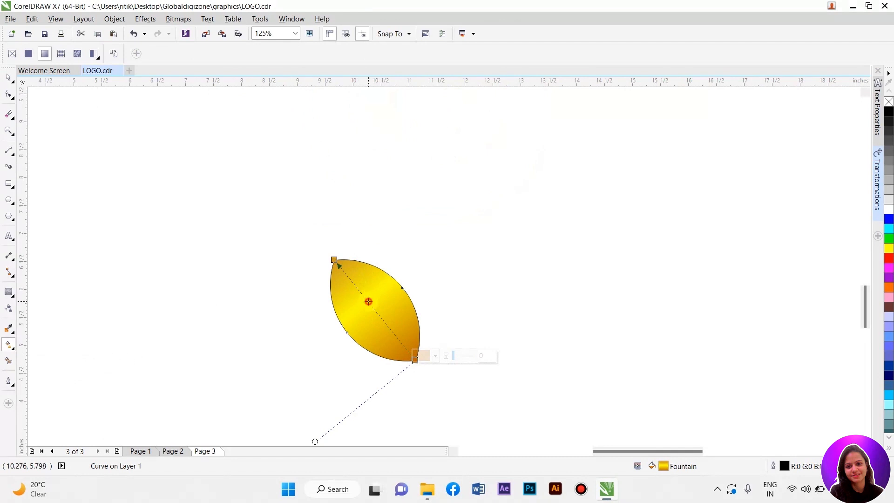
- Remove the yellow middle colour from the leaf's gradient and set the colour at its upper-left tip to yellow
double_click(369, 301)
left_click(365, 264)
scroll(359, 312, "up", 1)
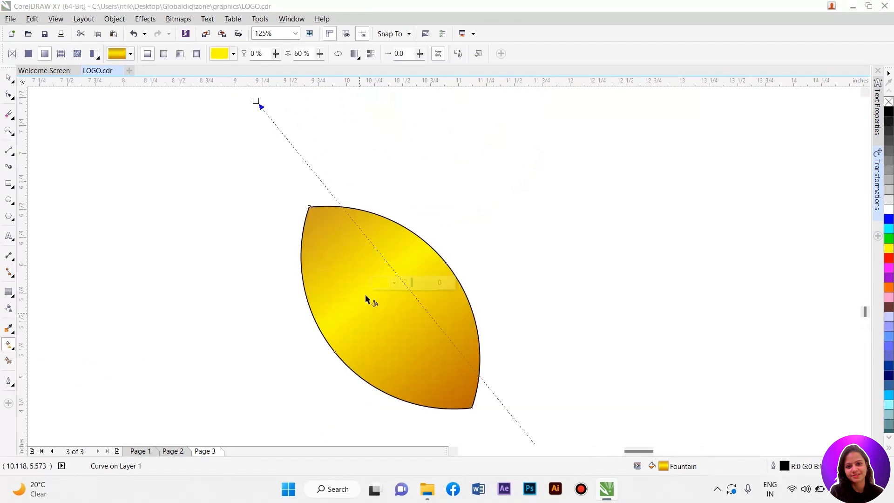
scroll(363, 309, "up", 1)
left_click(386, 266)
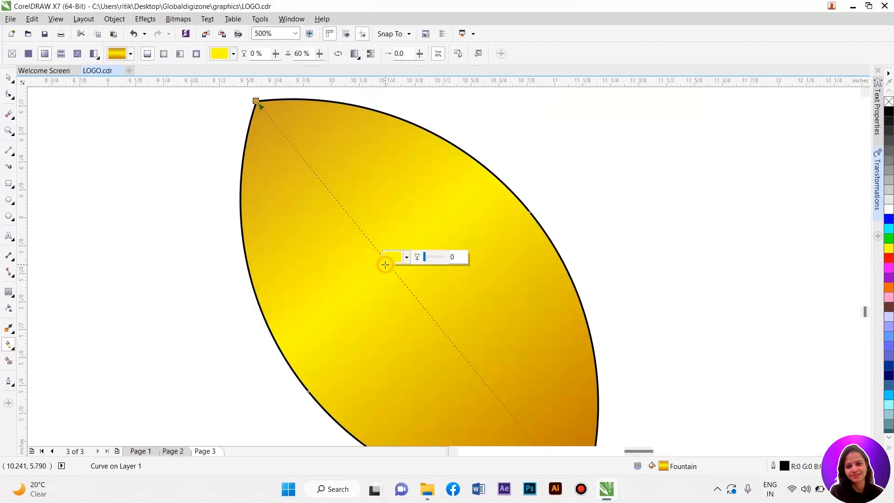
double_click(385, 264)
scroll(371, 241, "down", 1)
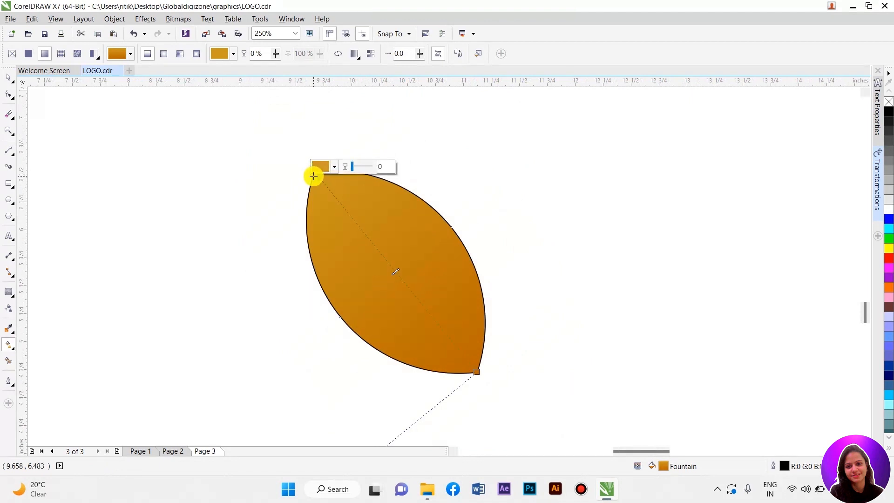
left_click(889, 248)
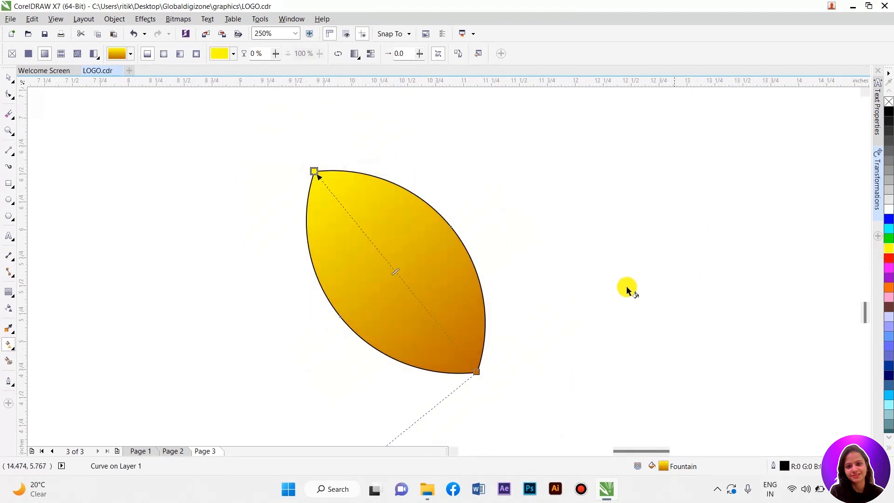
- Remove the black outline from the gradient leaf
right_click(888, 102)
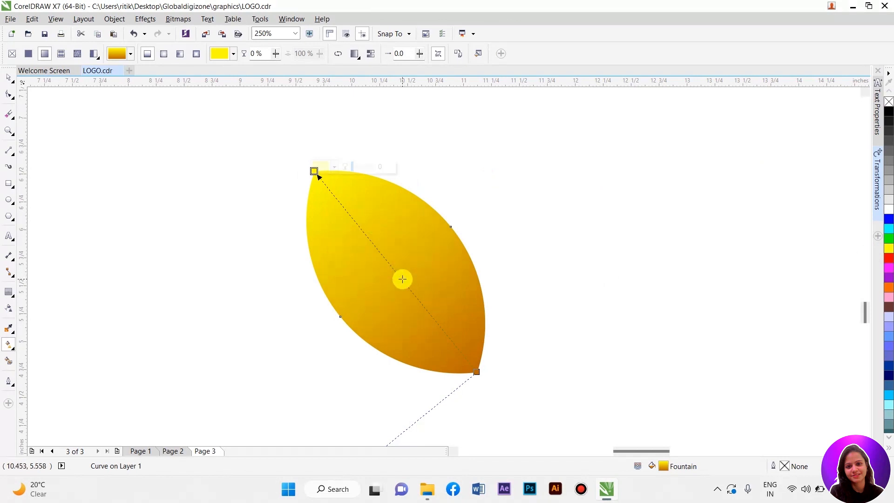
left_click(9, 77)
scroll(270, 247, "down", 2)
- Duplicate the leaf in place and mirror the copy horizontally
left_click(344, 238)
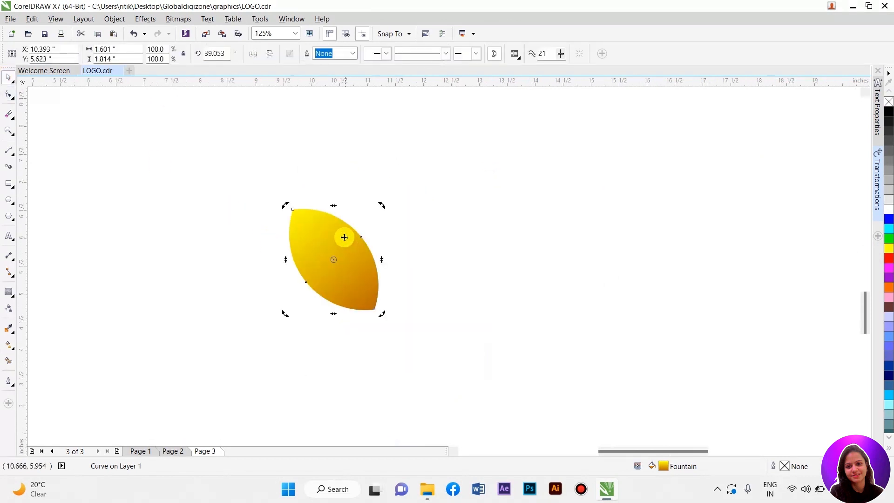
right_click(334, 214)
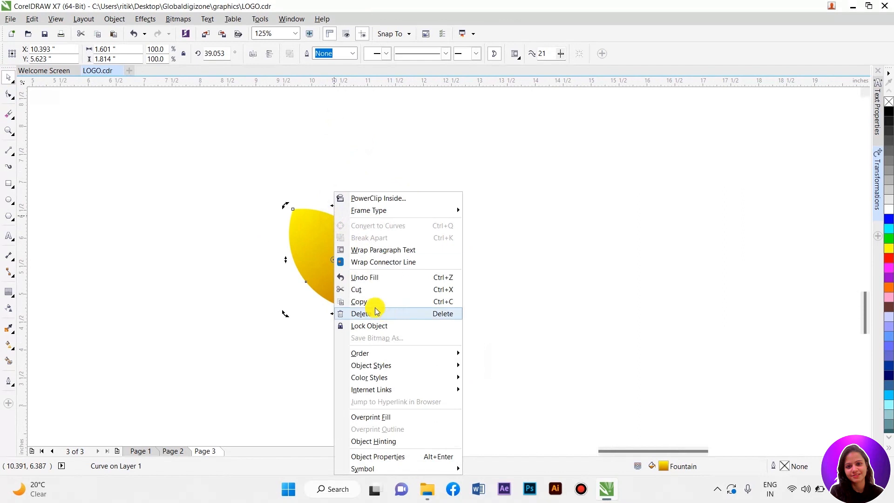
left_click(371, 301)
left_click(435, 233)
right_click(435, 233)
left_click(457, 301)
left_click(253, 54)
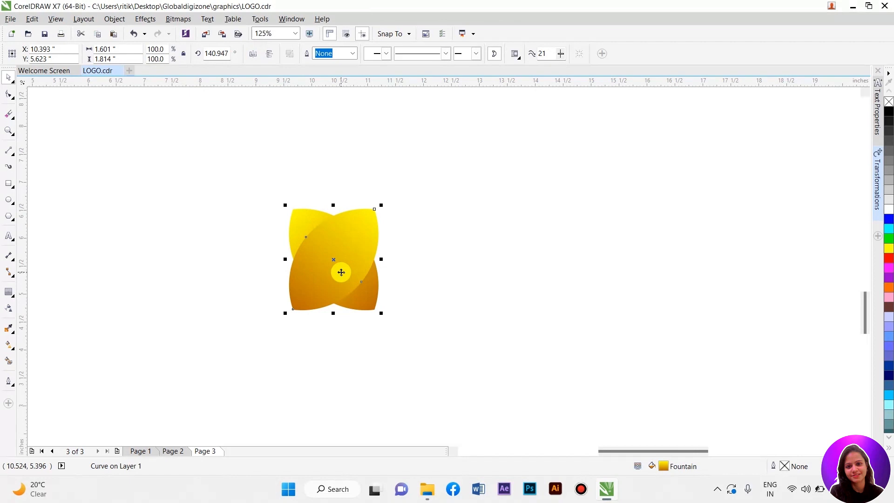
- Move the mirrored leaf beside the original at about X 12.06, Y 5.62 inches, leaving a narrow gap between the two leaves
left_click_drag(333, 276, 409, 230)
scroll(446, 328, "up", 2)
scroll(364, 256, "down", 5)
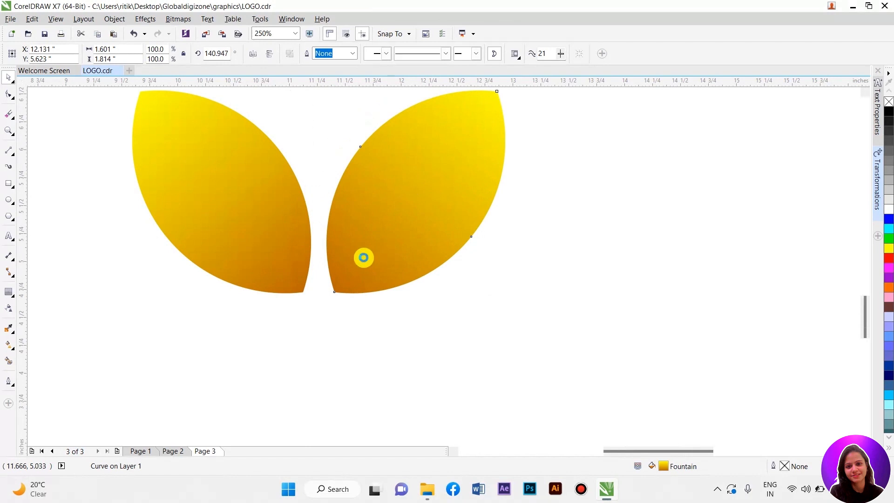
left_click_drag(226, 201, 393, 314)
scroll(383, 313, "down", 1)
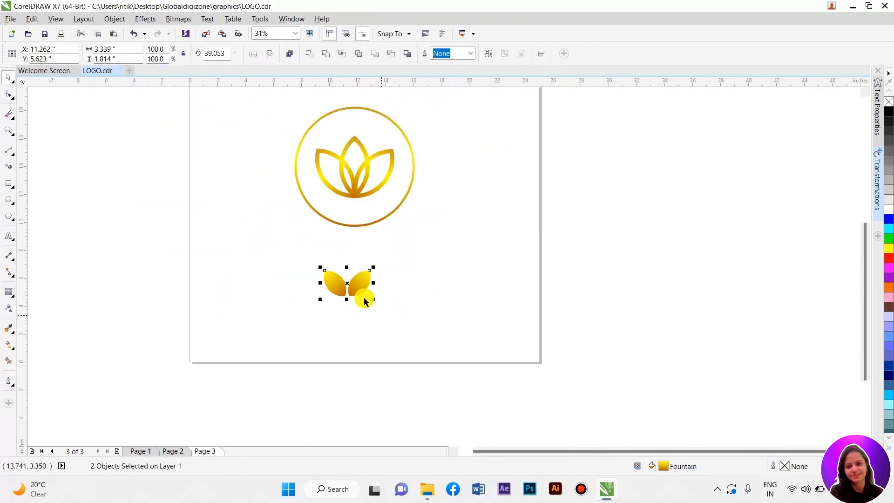
scroll(350, 293, "up", 2)
left_click(400, 316)
scroll(357, 292, "up", 1)
scroll(335, 260, "up", 1)
left_click_drag(369, 268, 353, 267)
scroll(353, 267, "down", 1)
scroll(353, 268, "down", 2)
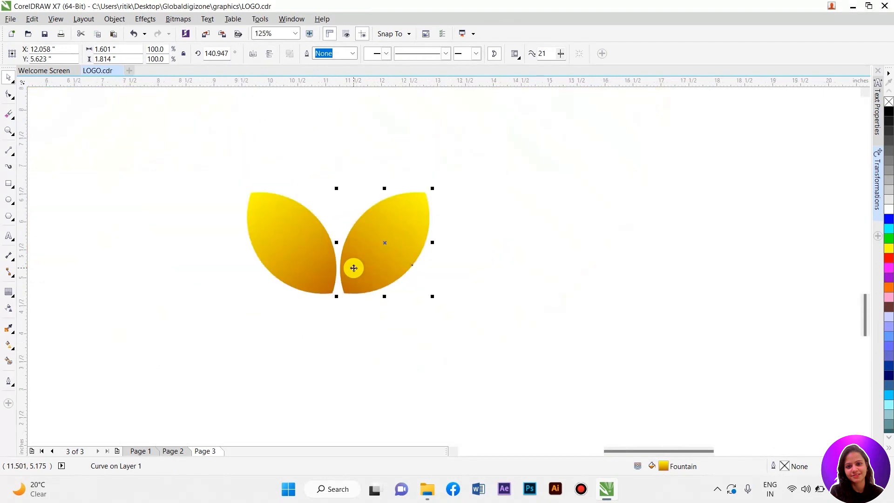
- Scale the pair of leaves down proportionally to about 2.65 by 1.47 inches
left_click(399, 316)
left_click_drag(451, 335, 207, 169)
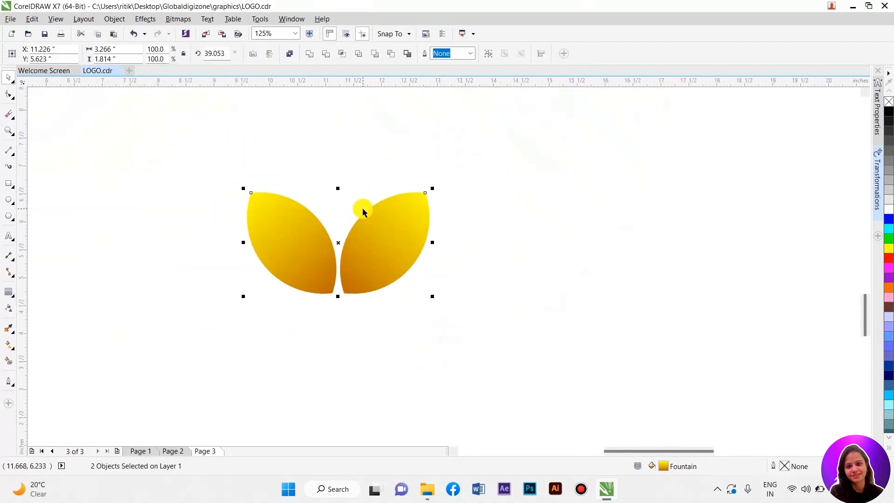
scroll(385, 258, "down", 1)
scroll(386, 259, "down", 1)
scroll(376, 220, "up", 1)
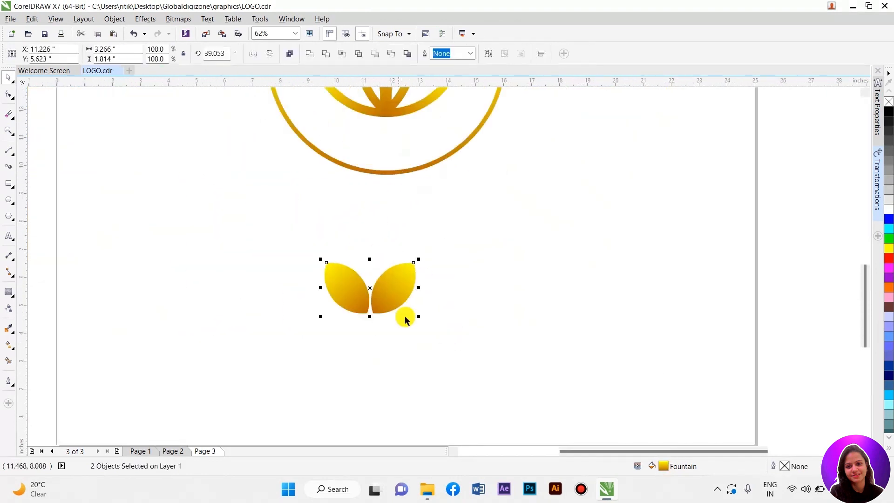
left_click_drag(415, 317, 398, 306)
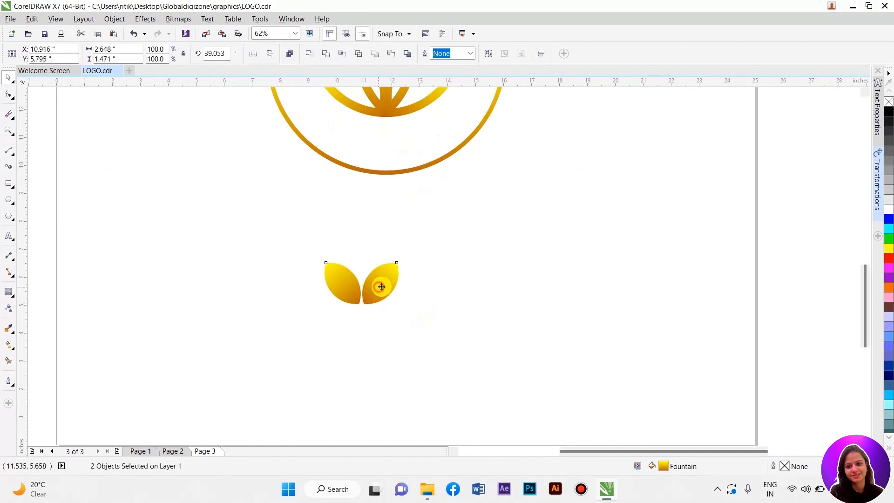
scroll(387, 282, "down", 1)
scroll(389, 278, "up", 1)
scroll(372, 288, "down", 1)
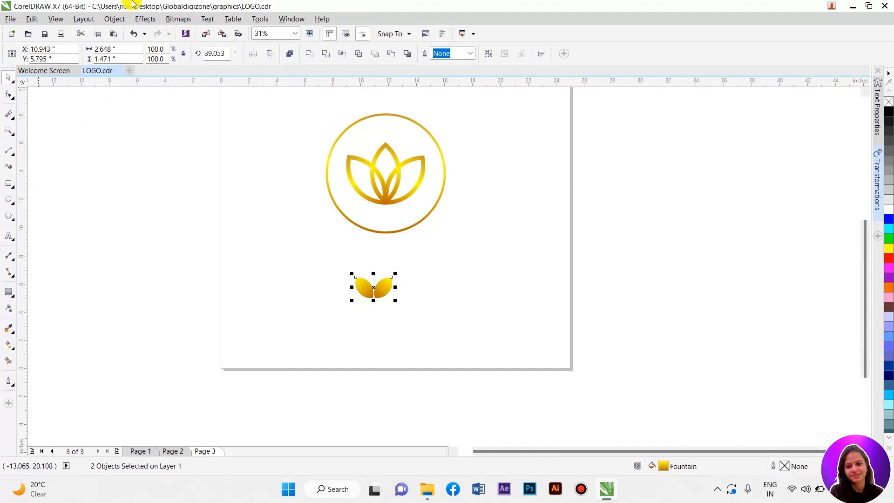
- Save the leaf pair as an Artistic Media stroke of the Object Sprayer kind, named leaf2
left_click(134, 19)
left_click(162, 70)
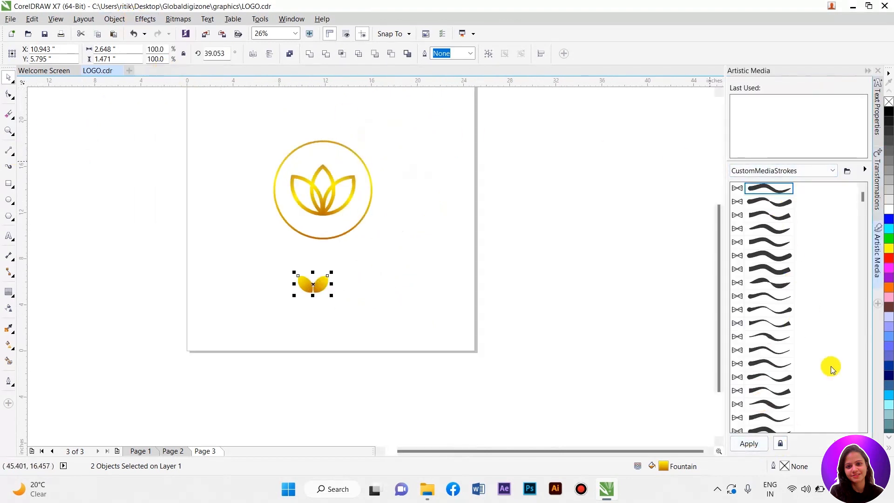
scroll(830, 366, "down", 3)
left_click(836, 440)
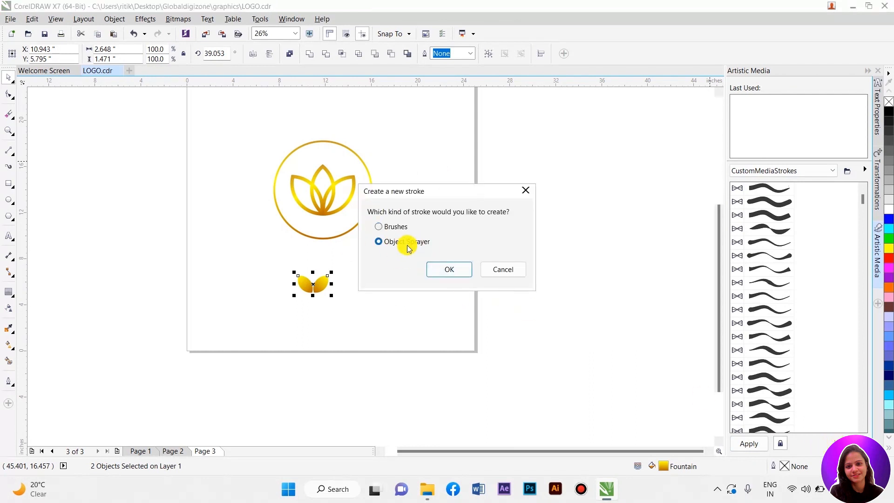
left_click(445, 270)
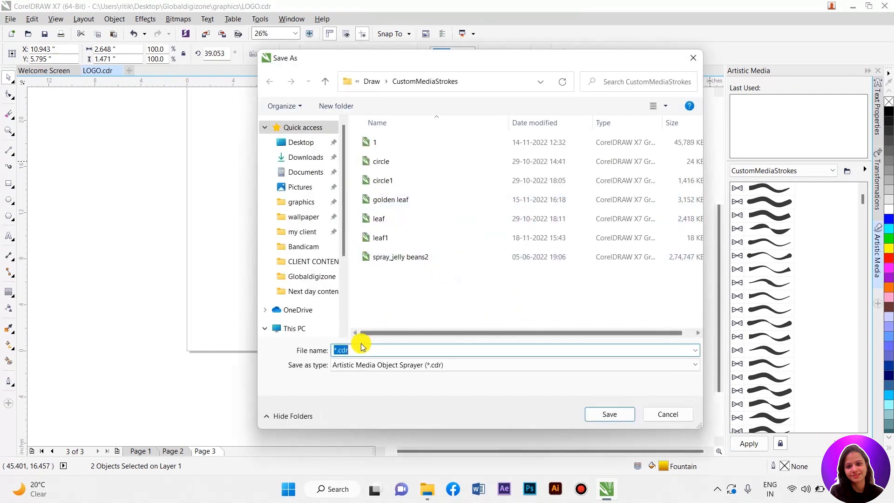
type("leaf")
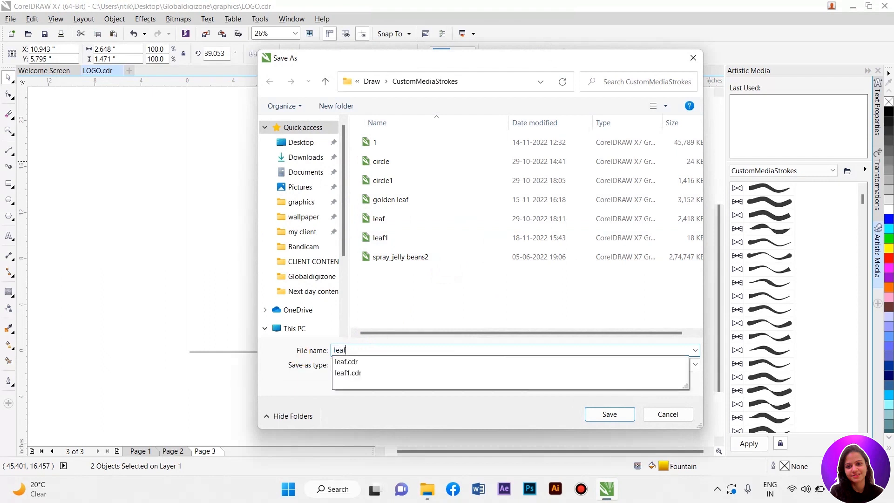
type("2")
key("Return")
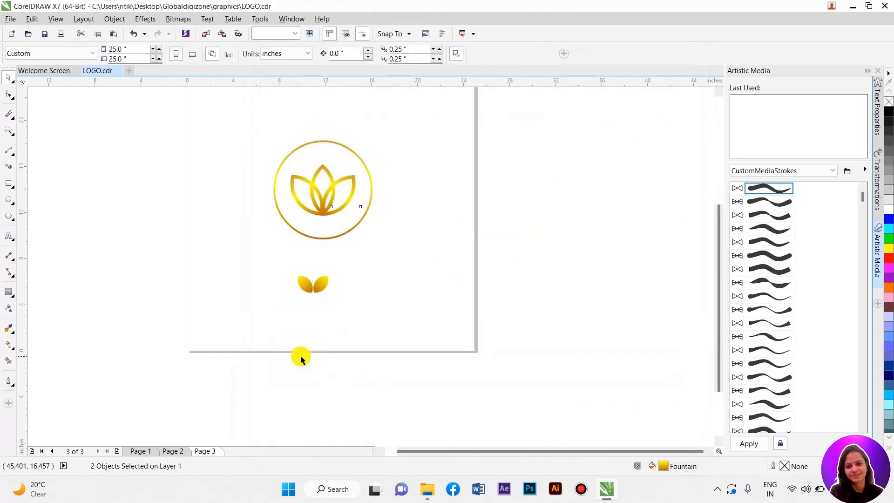
- Locate the golden leaf pair stroke among the custom media strokes and move the leaf pair off the page to about X -9.28, Y 6.53 inches
left_click_drag(860, 197, 862, 264)
scroll(857, 373, "down", 15)
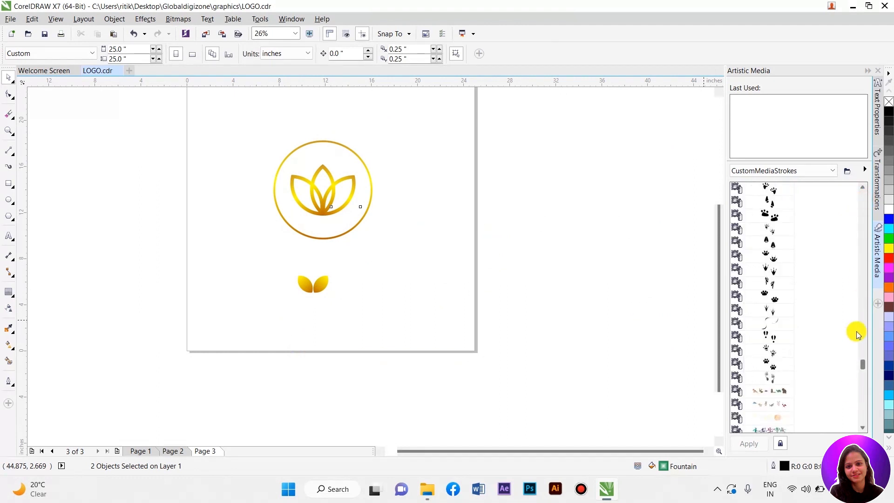
scroll(807, 386, "down", 1)
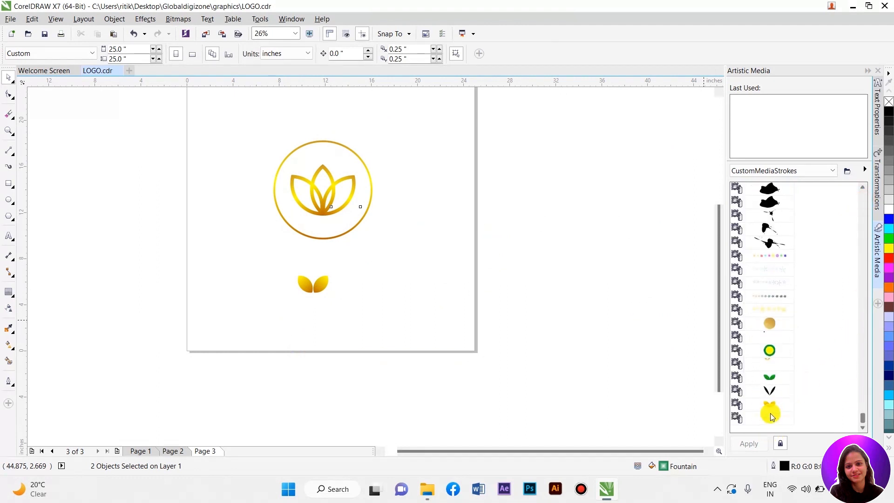
scroll(384, 282, "down", 1)
scroll(377, 326, "up", 2)
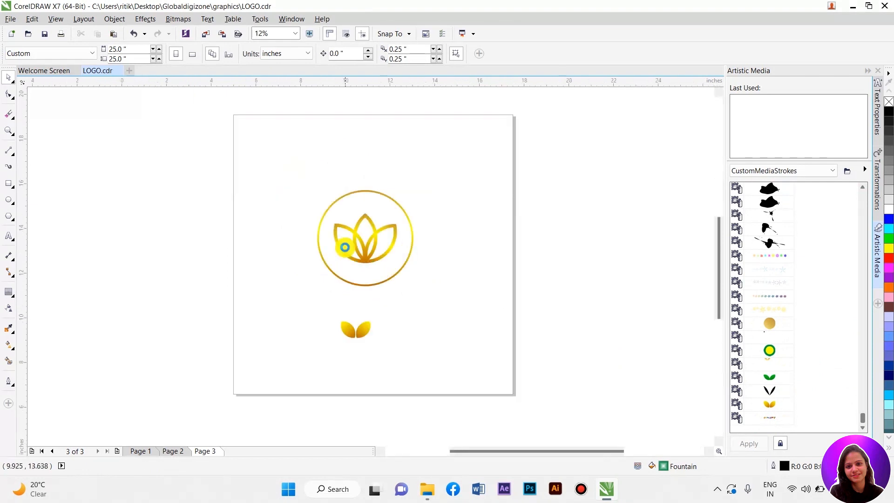
left_click(371, 409)
left_click(329, 368)
scroll(386, 347, "down", 1)
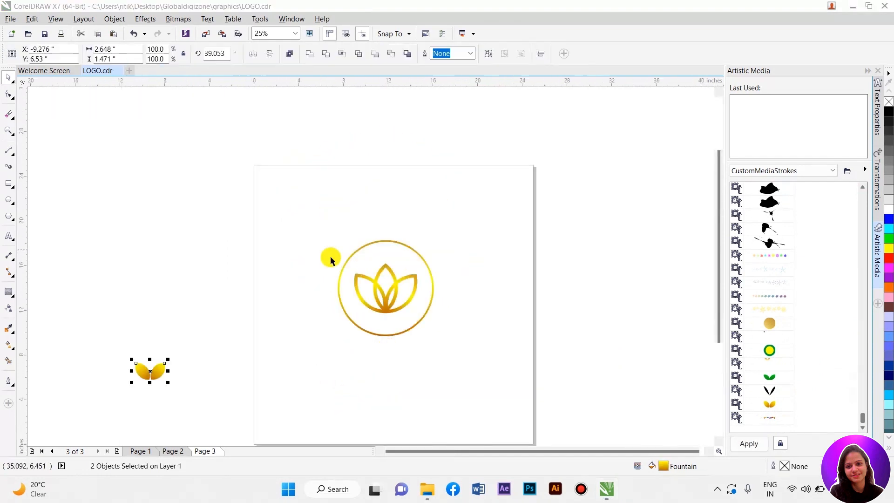
- Draw a circle about 9.25 inches in diameter around the gold ring, centred at about X 11.80, Y 13.98 inches, and remove its fill
scroll(342, 290, "up", 1)
left_click(9, 200)
left_click_drag(267, 192, 435, 399)
key("space")
left_click_drag(381, 300, 438, 283)
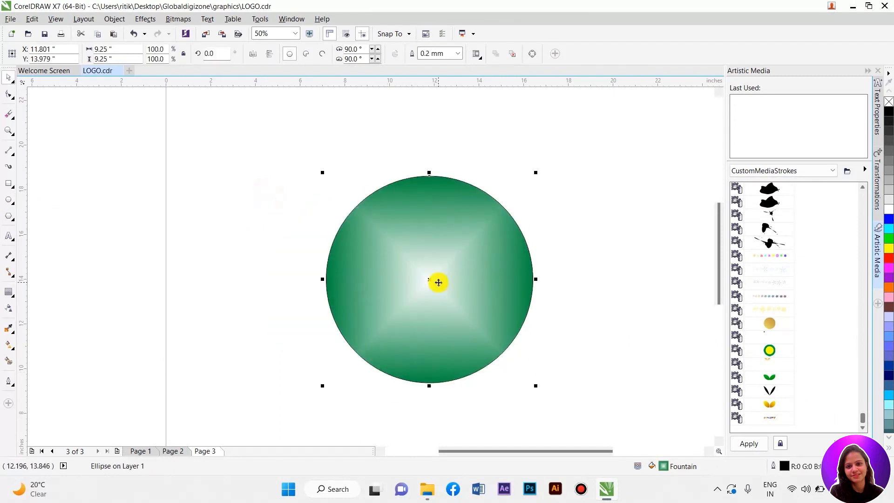
left_click(889, 102)
left_click(499, 215, "shift")
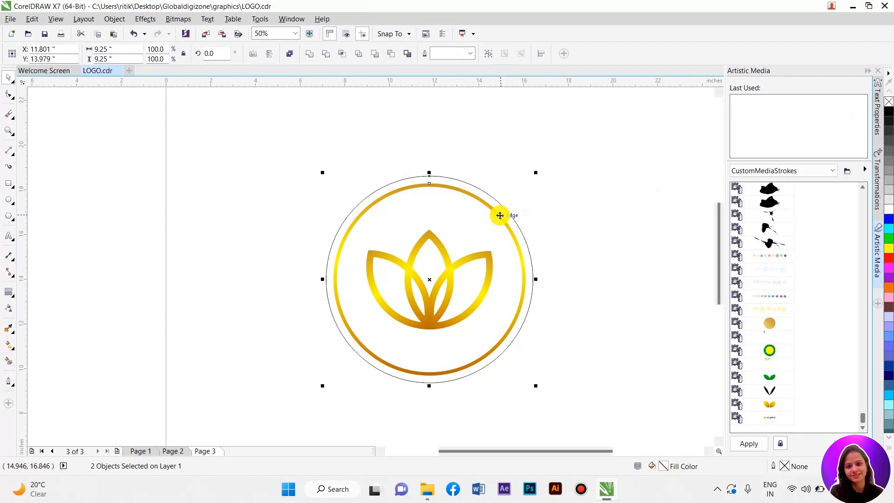
left_click(506, 214, "shift")
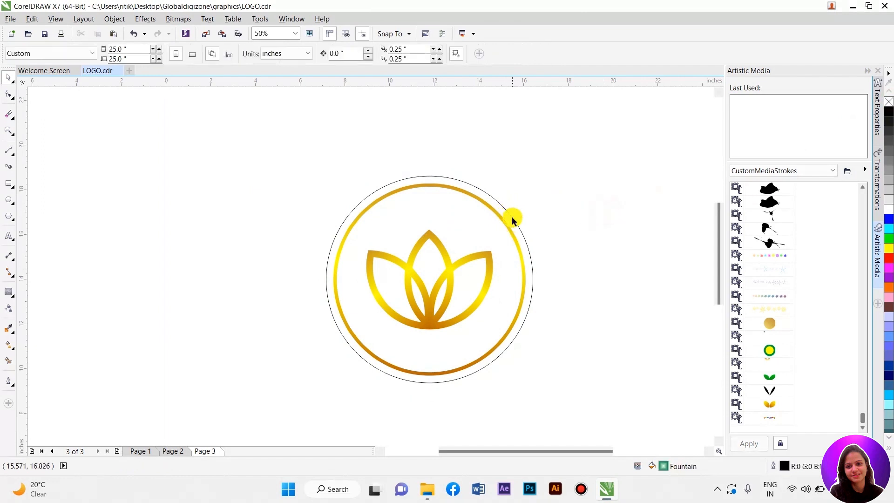
- Convert the outer circle into an open arc around the ring's left side, running from about 110° to 263°
left_click(322, 54)
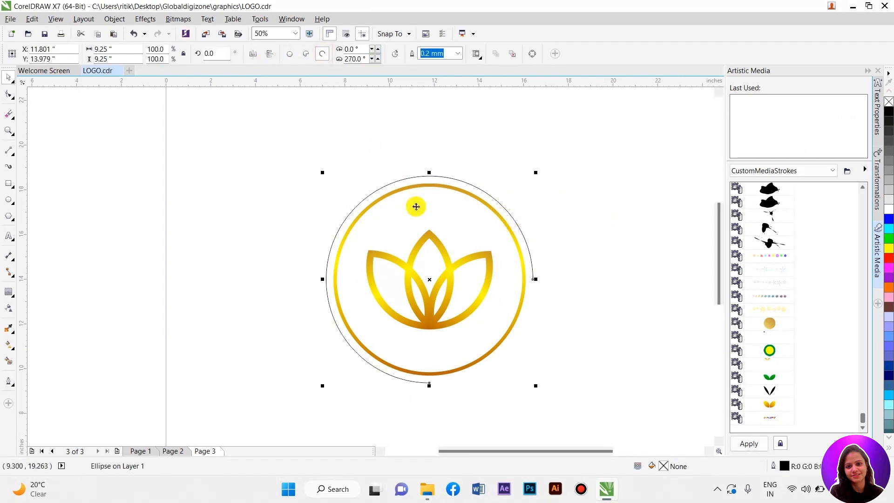
left_click(529, 254)
left_click(531, 263)
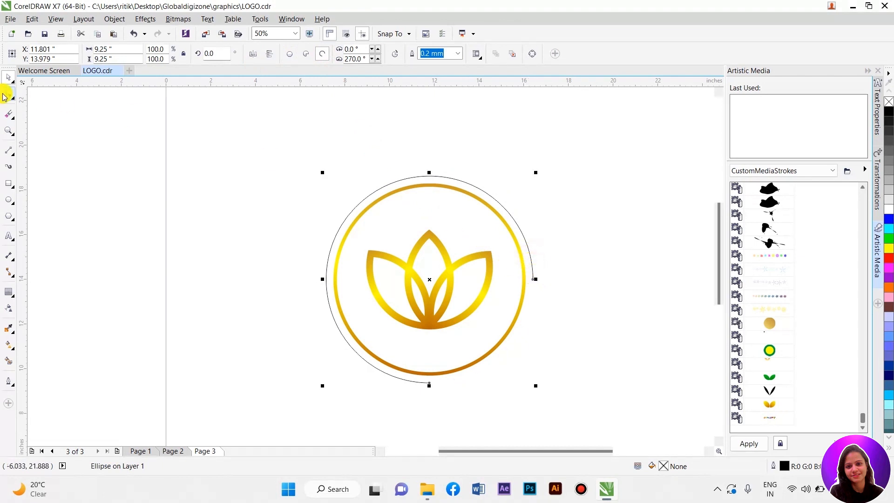
left_click_drag(533, 279, 394, 186)
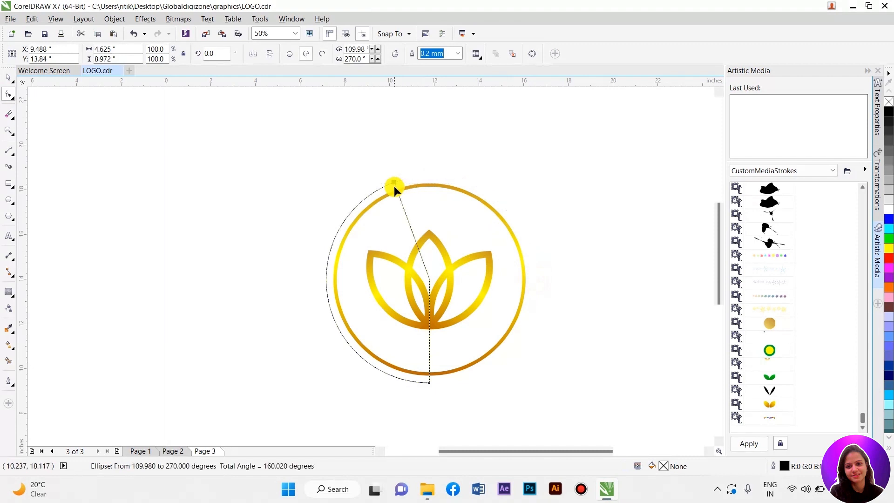
left_click_drag(417, 379, 417, 380)
left_click(320, 55)
left_click(9, 76)
- Try to apply the golden leaf pair sprayer stroke to the arc
scroll(283, 179, "down", 1)
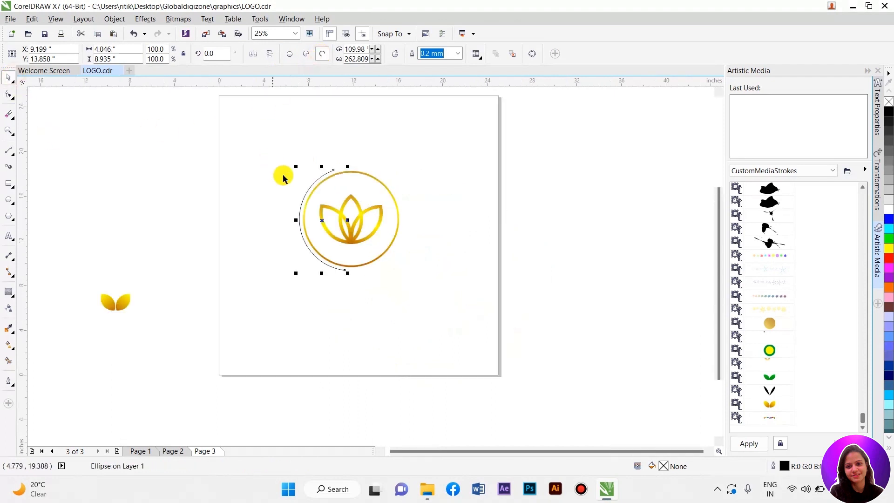
scroll(303, 203, "up", 1)
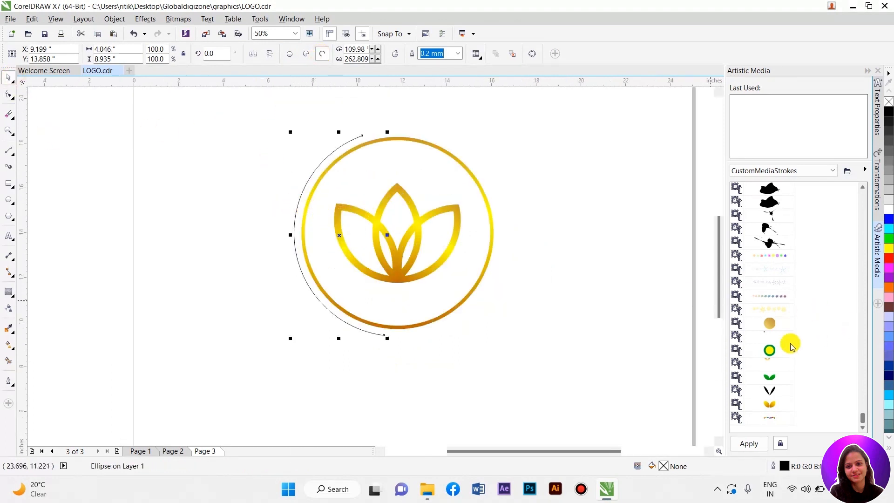
left_click(778, 371)
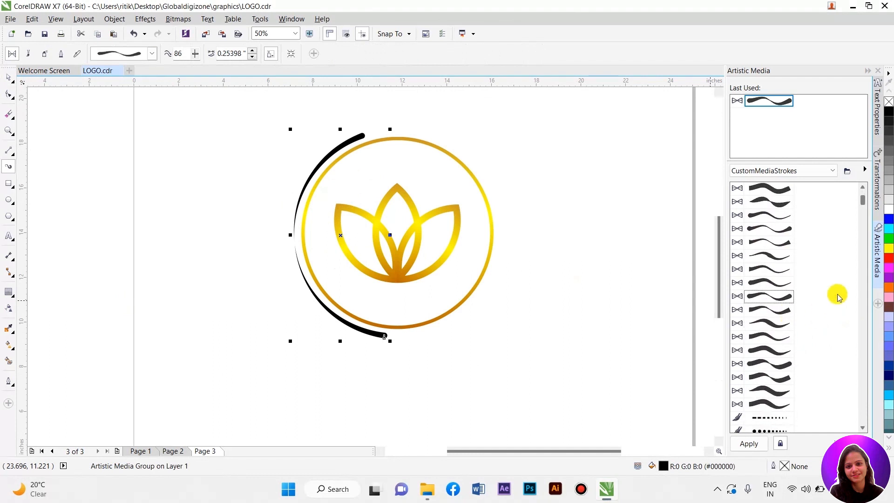
mouse_move(863, 201)
left_mouse_down()
mouse_move(886, 378)
mouse_move(876, 405)
left_mouse_up()
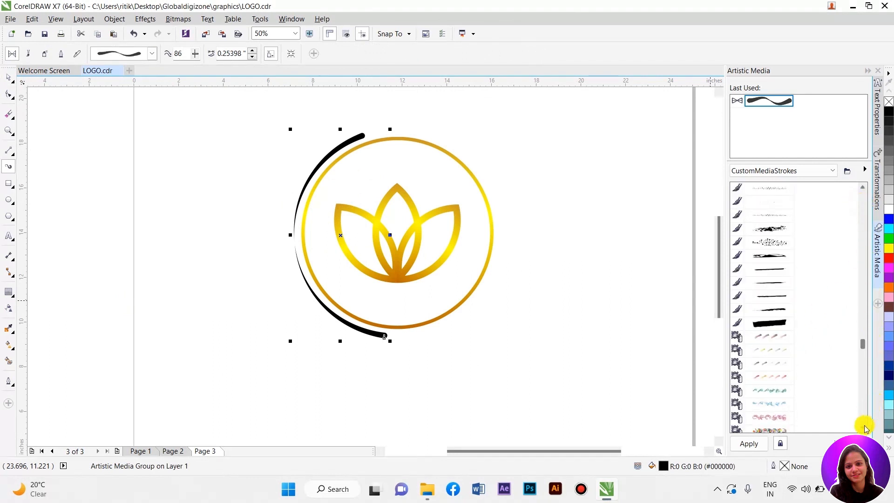
left_click(864, 427)
left_click(864, 427)
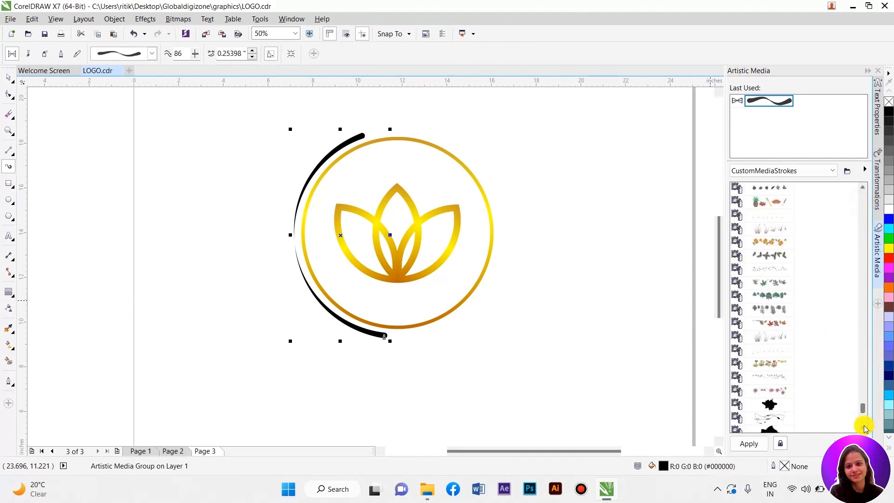
left_click(864, 427)
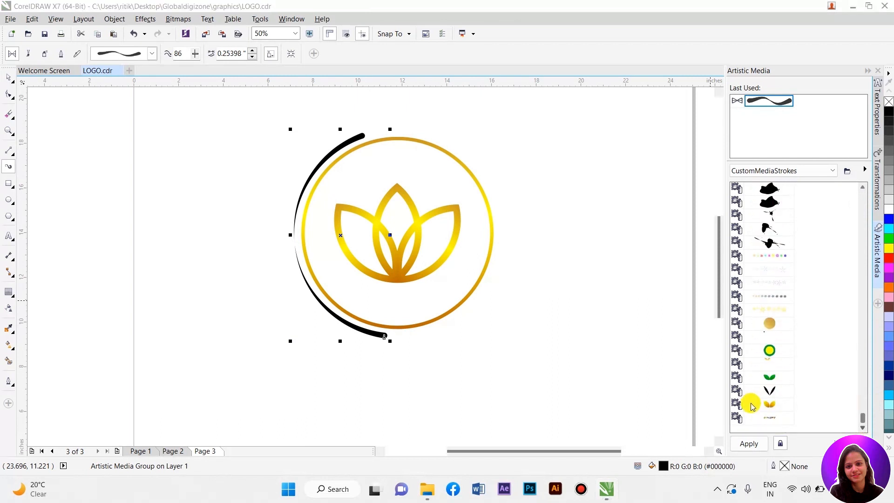
left_click(769, 404)
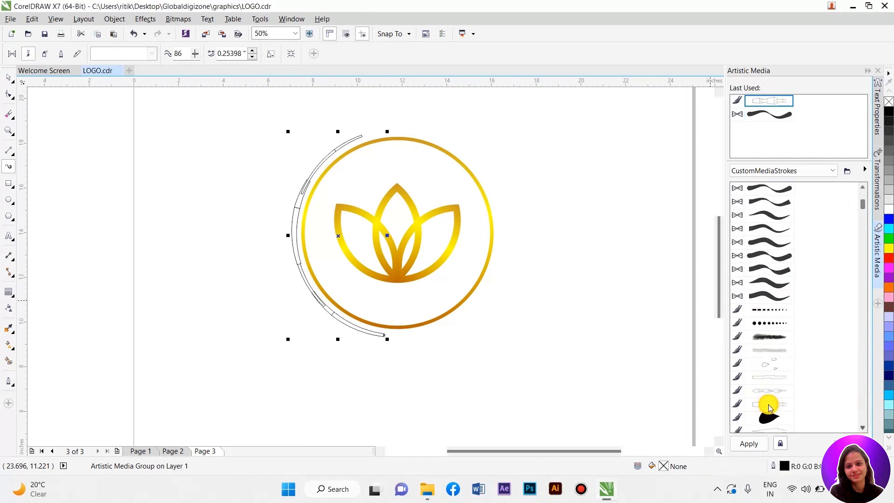
- Apply the golden leaf pair sprayer stroke from the end of the custom media strokes to the arc left of the ring
left_click(862, 208)
left_click(863, 429)
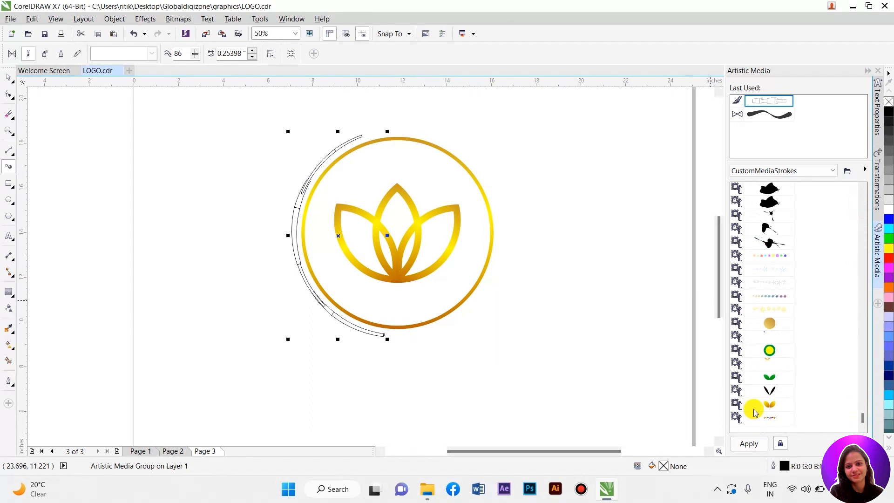
left_click(773, 405)
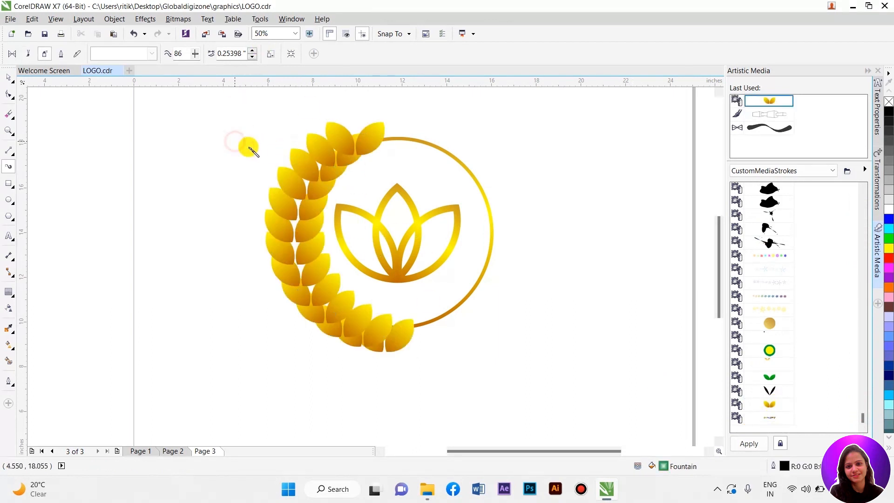
- Try rotating the sprayed leaf pairs relative to the page along the arc left of the ring
left_click(8, 76)
left_click(292, 155)
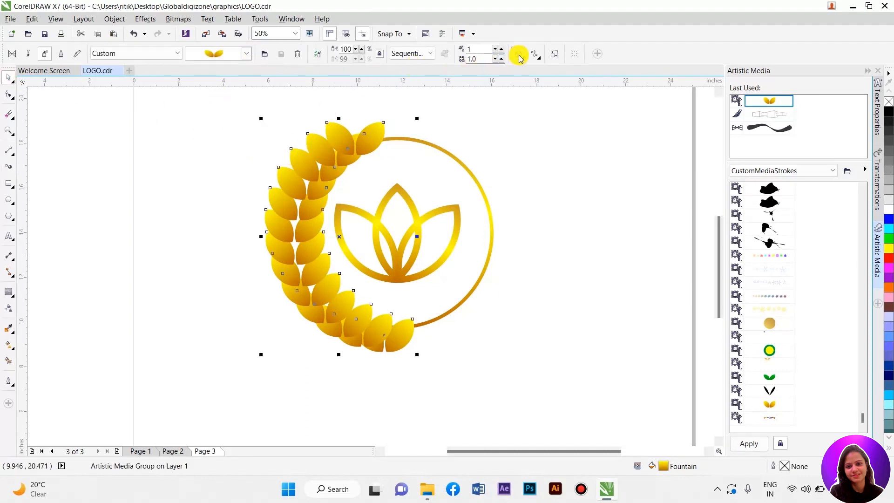
left_click(535, 54)
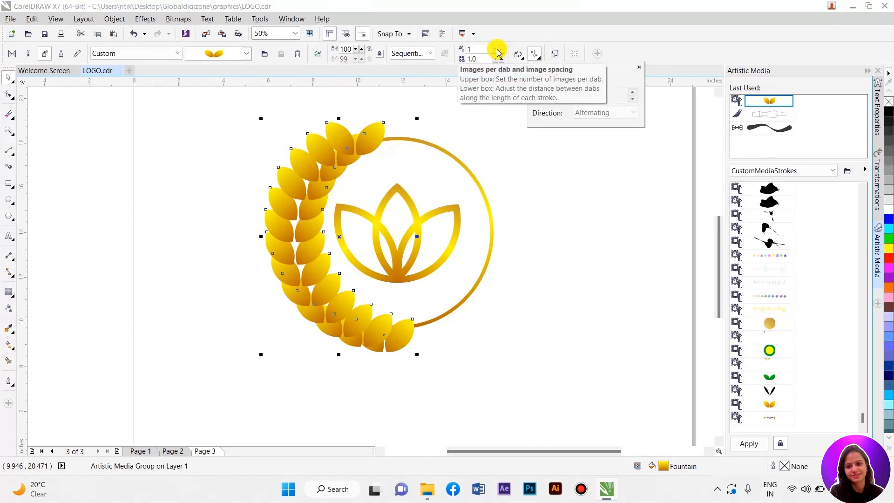
left_click(522, 58)
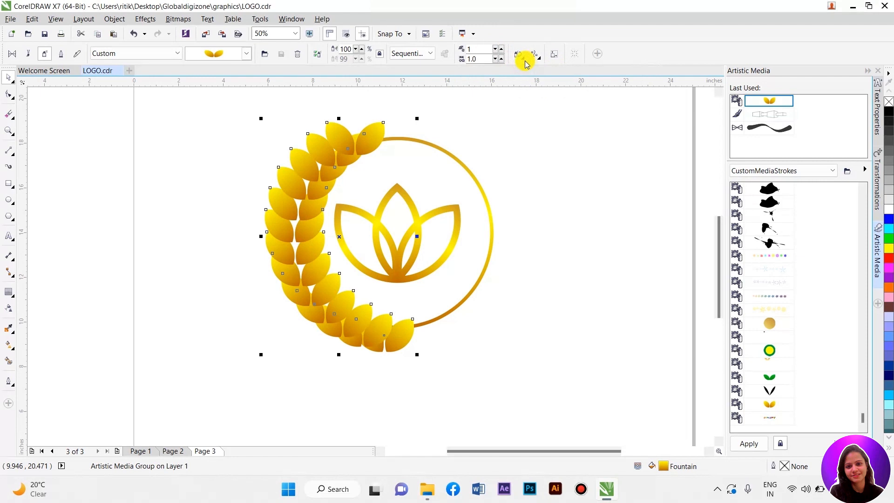
left_click(518, 54)
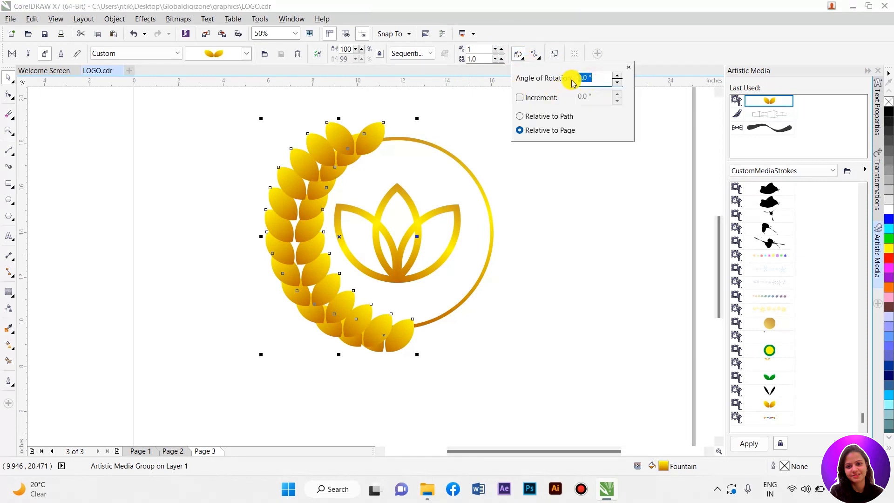
type("10")
key("Return")
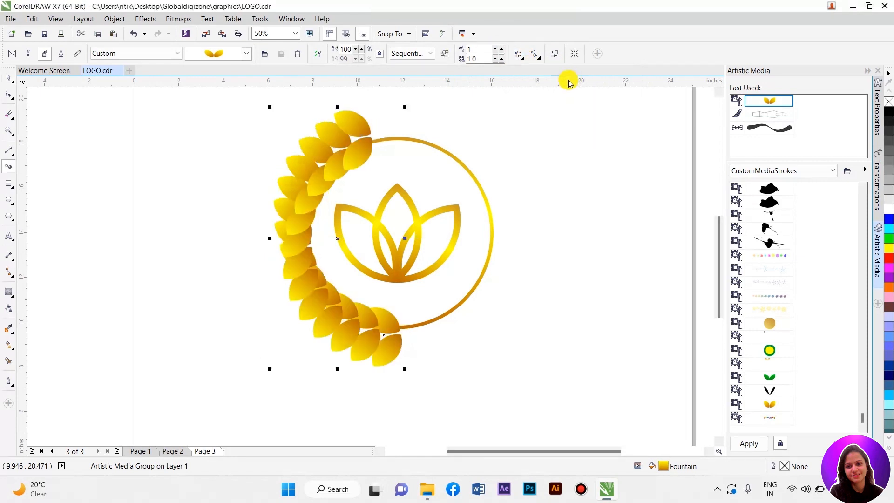
key("ctrl+z")
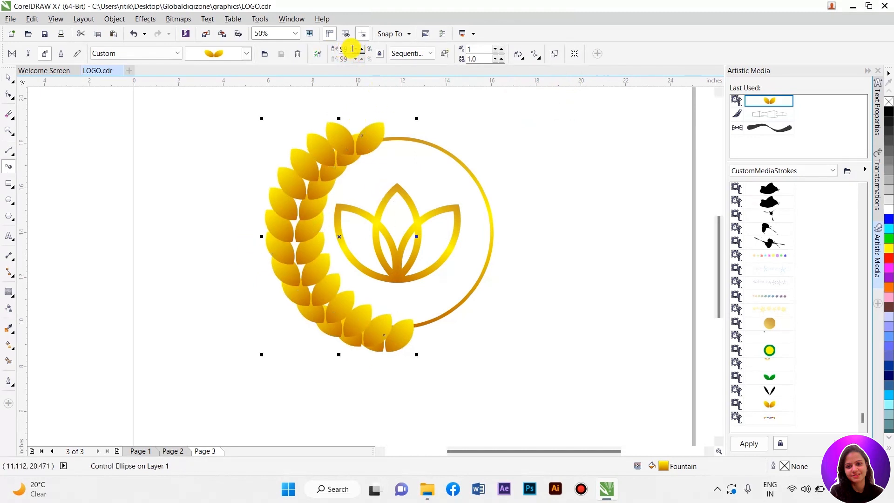
- Set the size of the sprayed leaf pairs to 50% and the number of images per dab to 5
double_click(340, 55)
type("5")
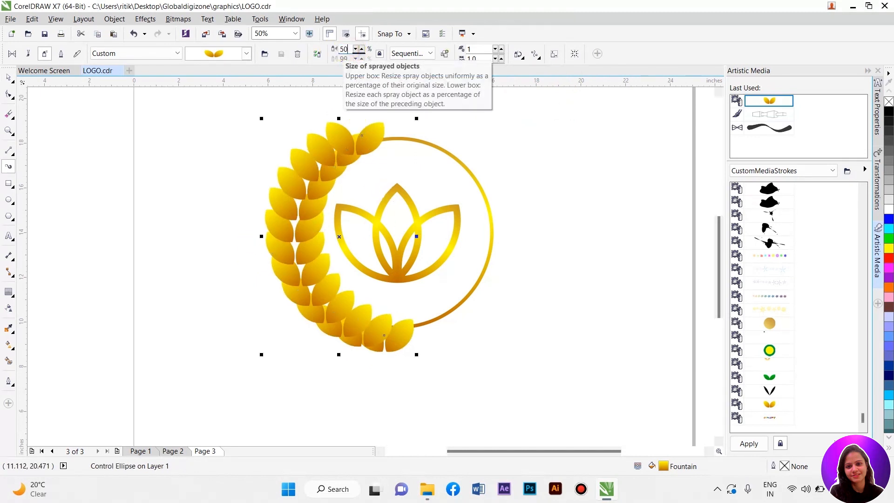
type("0")
key("Return")
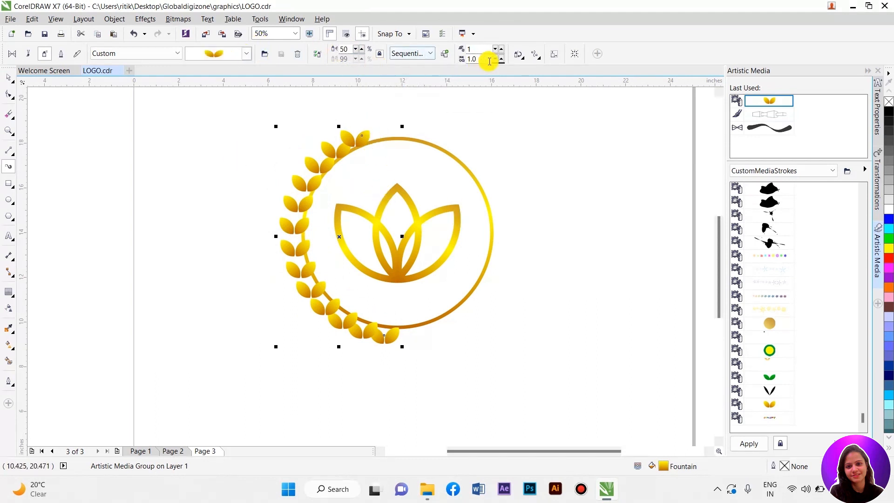
left_click(496, 48)
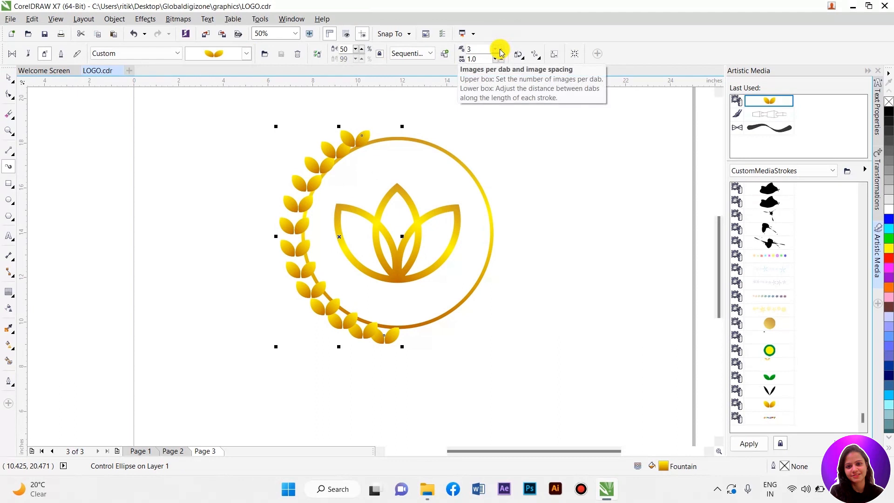
left_click(501, 48)
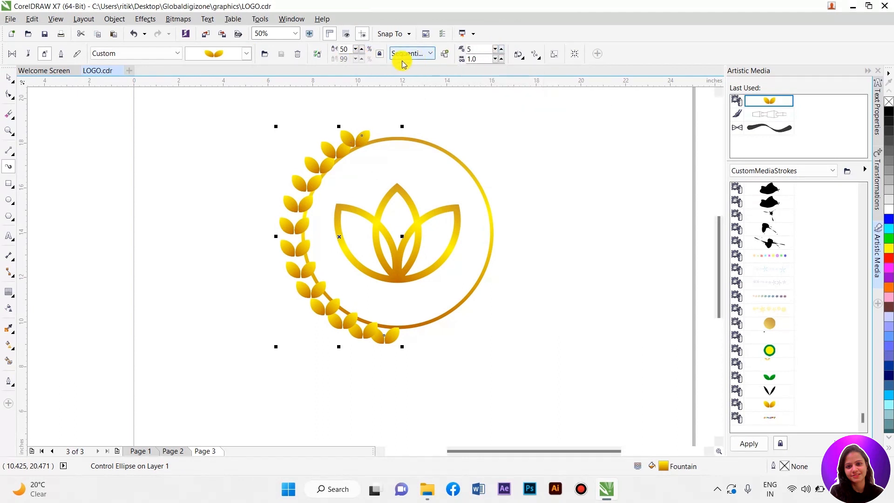
- Rotate the sprayed leaf pairs relative to the path, using a negative rotation angle
left_click(522, 57)
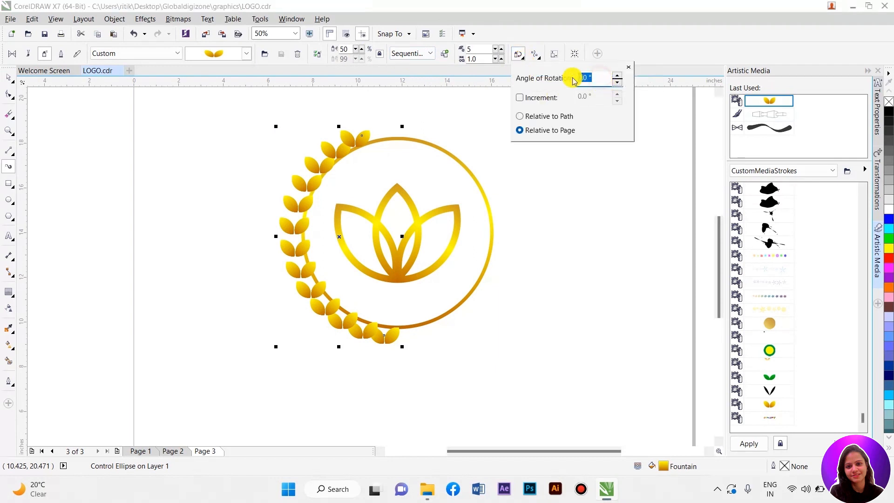
left_click(527, 116)
left_click(597, 77)
key("Return")
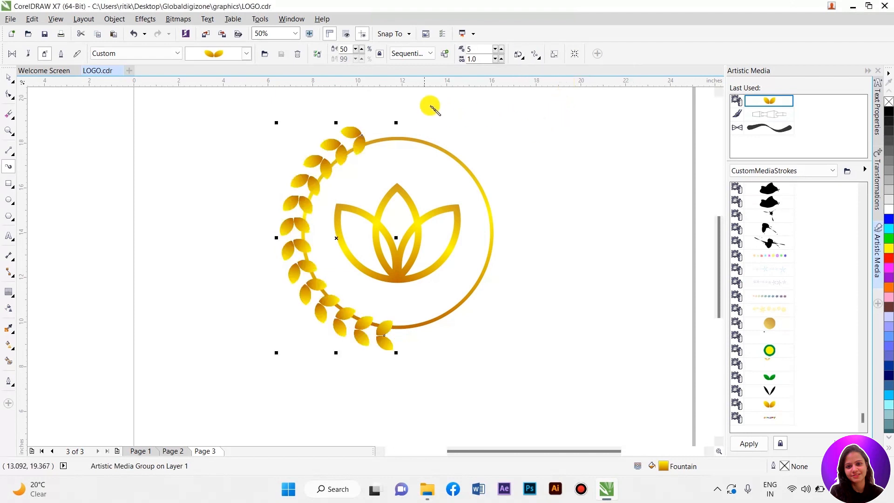
left_click(521, 56)
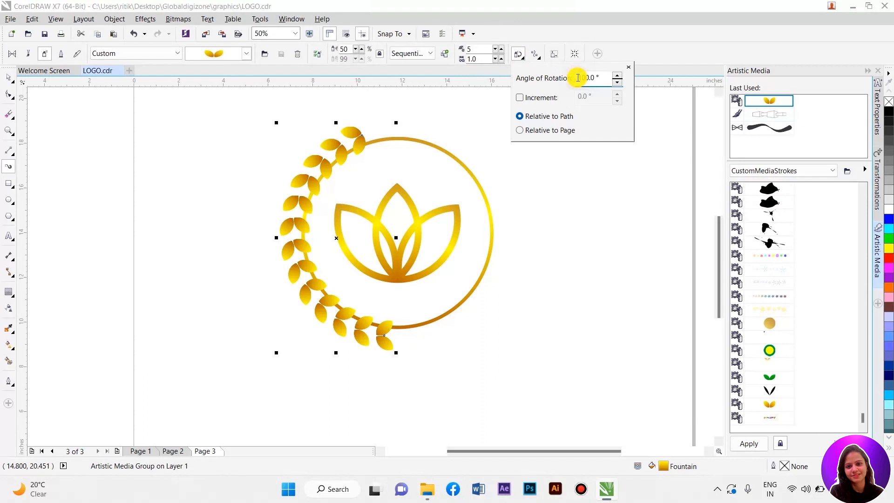
type("-")
key("Return")
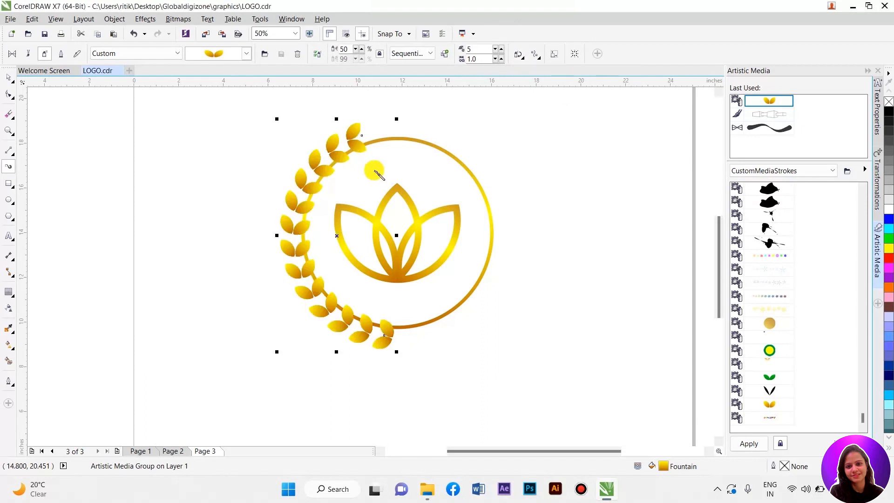
- Move the leaf arc outward until it clears the ring's left side and enlarge it to about 111.3%
left_click(12, 79)
left_click(271, 220)
left_click_drag(290, 227, 353, 136)
double_click(335, 149)
key("ctrl+z")
key("space")
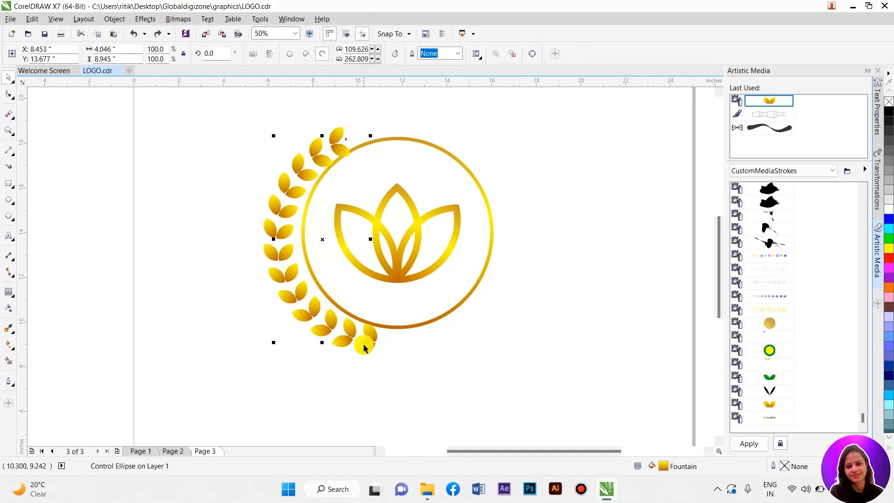
left_click(364, 344)
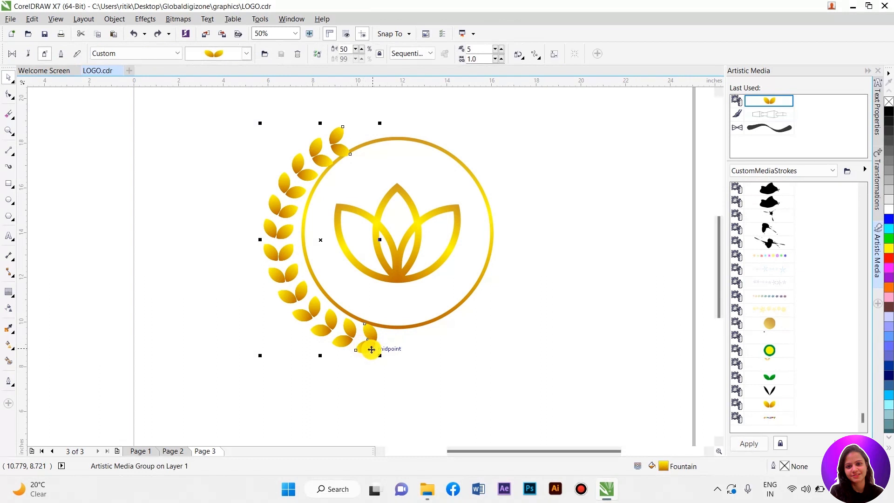
left_click_drag(381, 359, 385, 367)
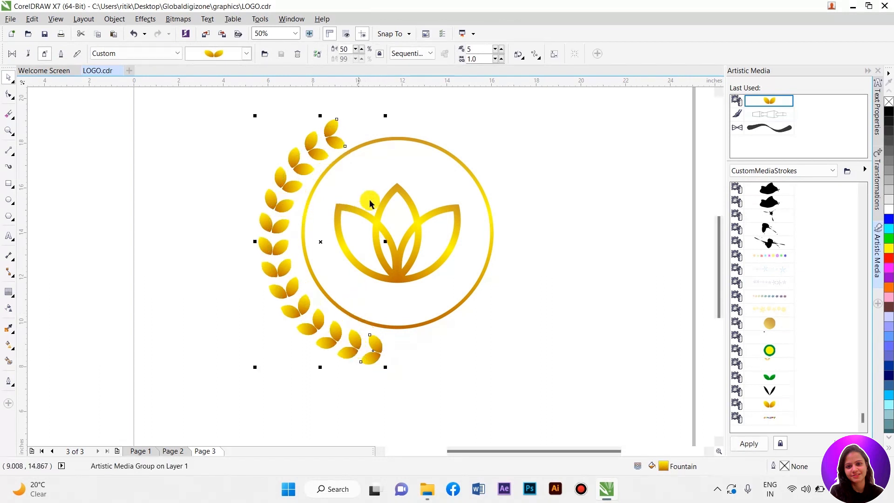
- Align the leaf arc with the gold ring so their centres share the same height, keeping the arc on the ring's left
left_click(400, 138, "shift")
key("c")
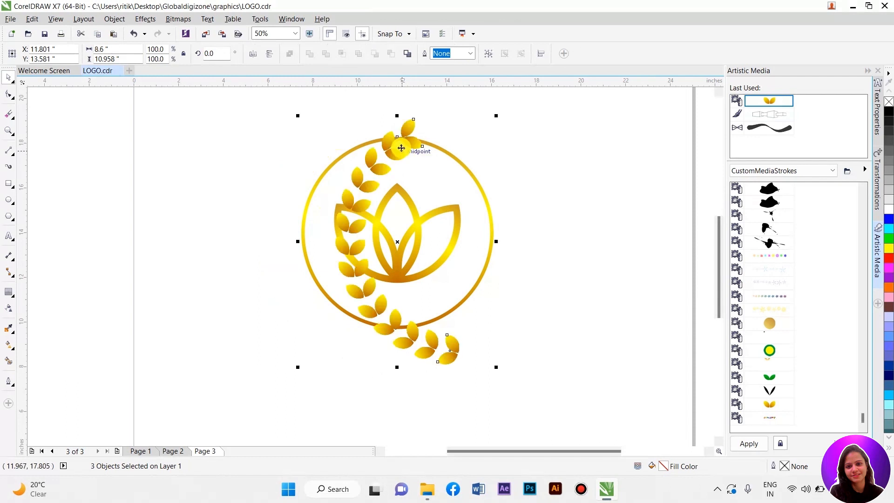
key("ctrl+z")
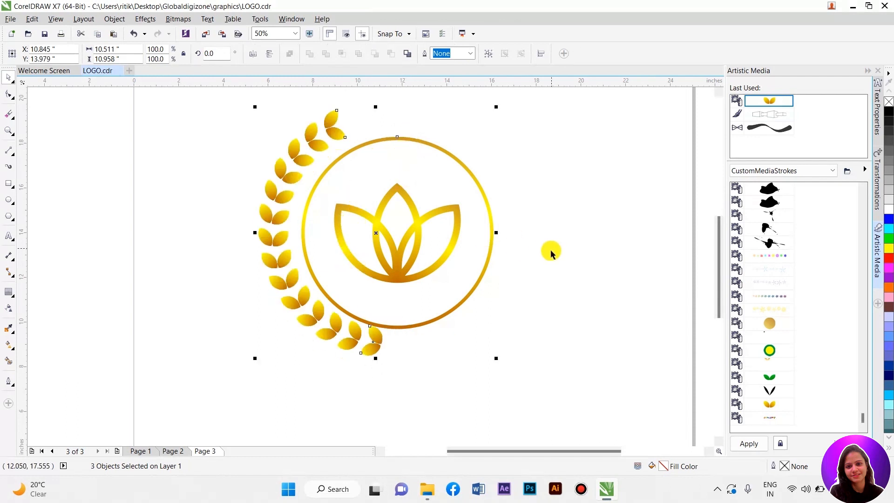
- Copy the leaf arc and paste a duplicate of it on the page
left_click(274, 232)
right_click(278, 218)
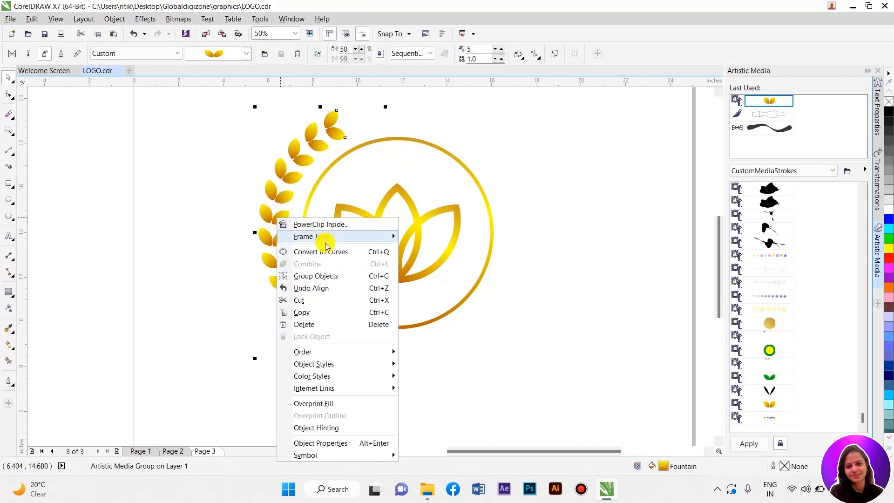
left_click(305, 314)
right_click(518, 172)
left_click(540, 241)
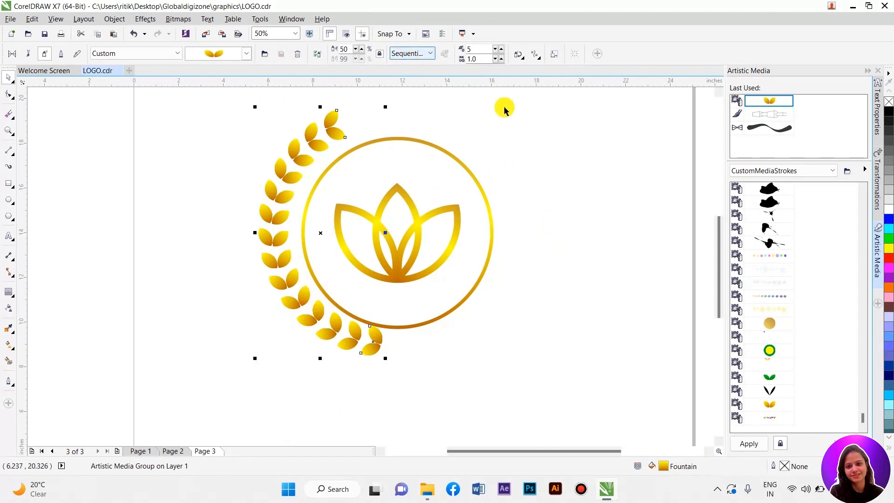
left_click(504, 127)
- Mirror one leaf arc horizontally and place it along the ring's right side, opposite the other arc
left_click(336, 134)
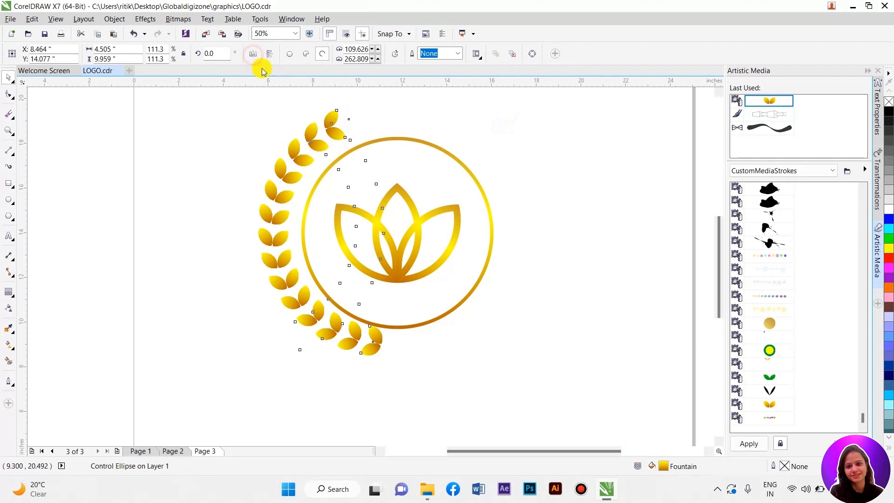
left_click_drag(349, 169, 505, 197)
left_click(559, 240)
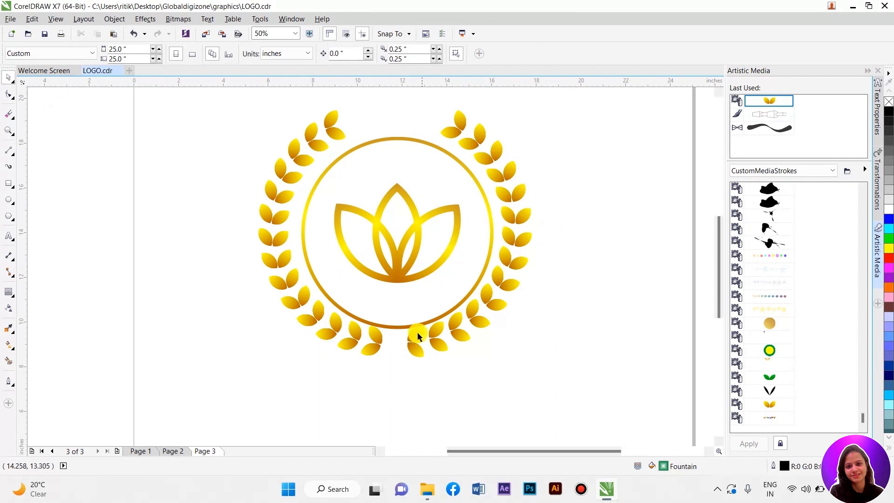
- Delete the spare golden leaf pair outside the page and collapse the Artistic Media docker
scroll(395, 322, "down", 1)
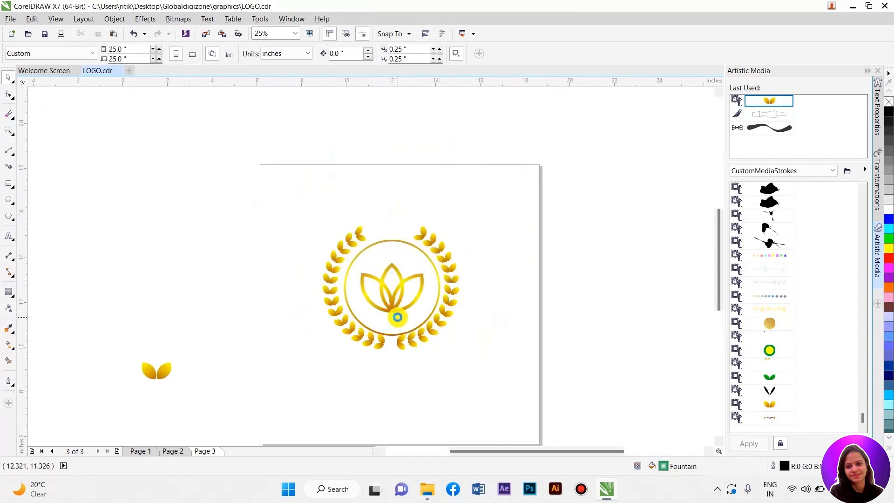
scroll(403, 312, "up", 1)
scroll(401, 313, "down", 1)
left_click_drag(104, 340, 219, 398)
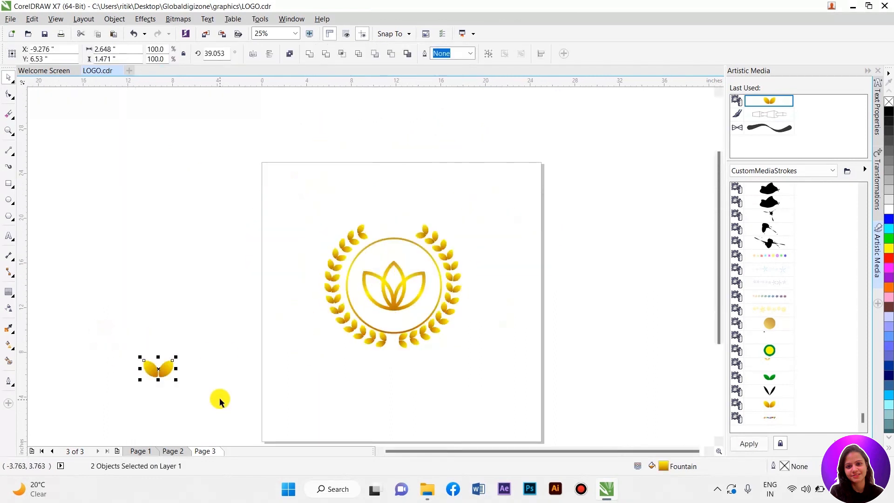
key("Delete")
left_click(869, 74)
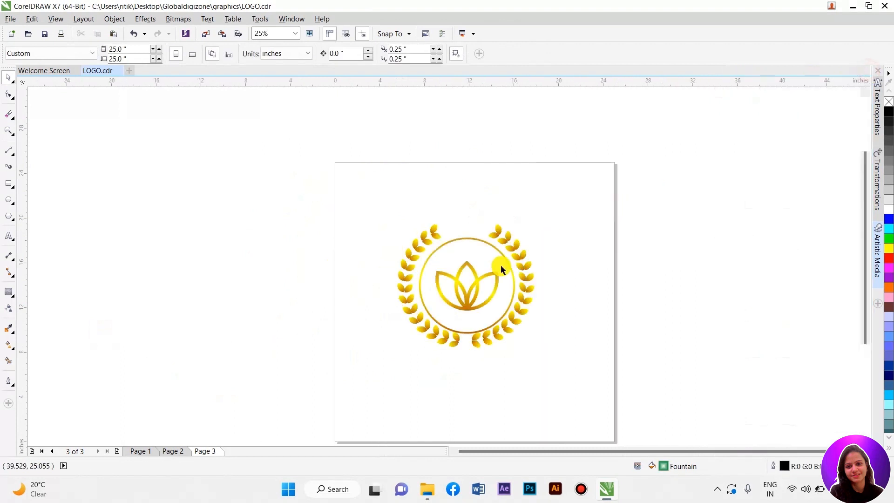
scroll(529, 319, "up", 1)
left_click(518, 282)
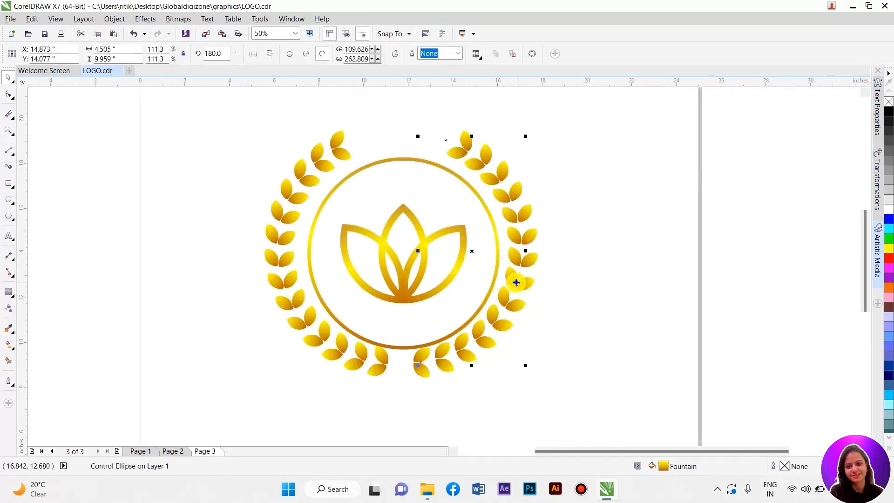
right_click(516, 283)
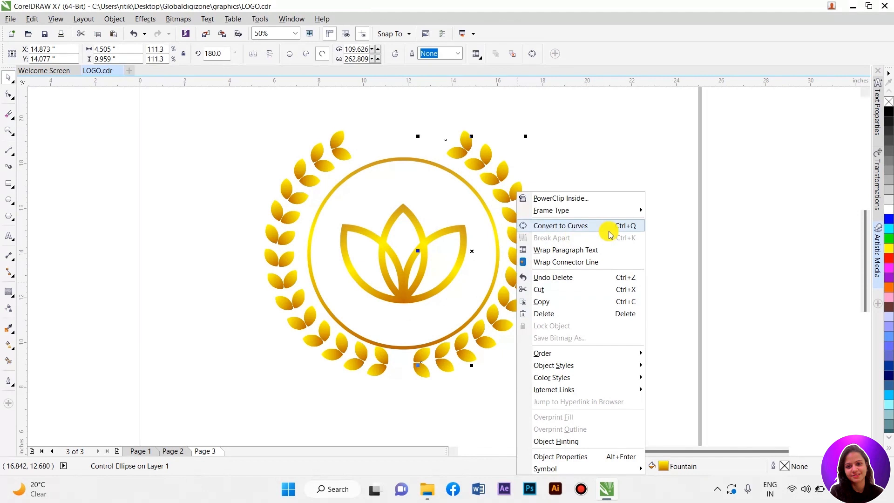
left_click(668, 237)
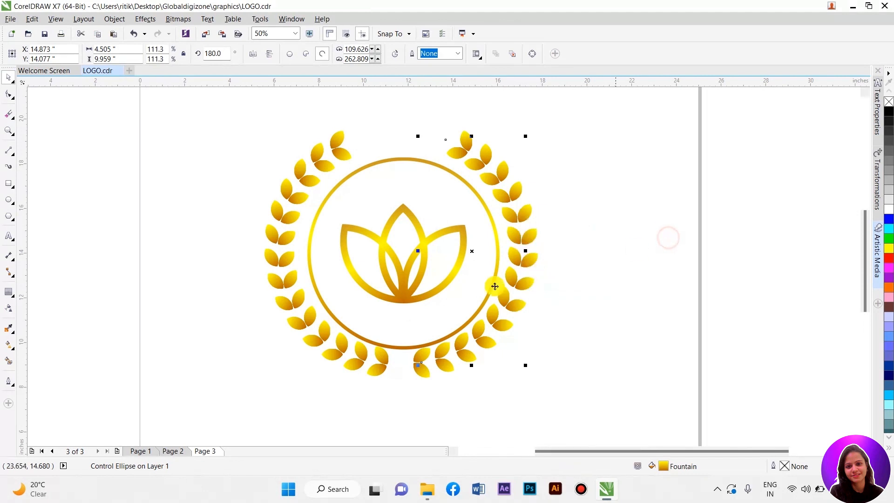
- Break the artistic media group of the leaf arc left of the ring apart and delete its thin path line
left_click(288, 279)
right_click(277, 282)
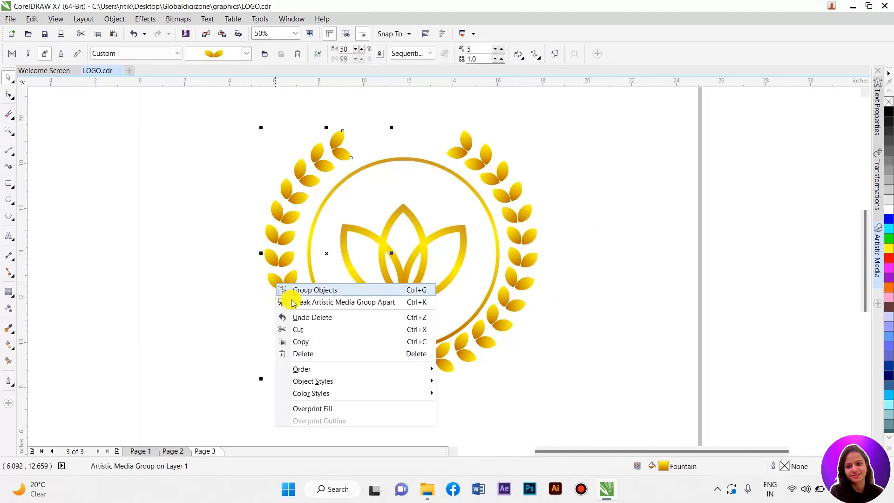
left_click(299, 303)
left_click(221, 182)
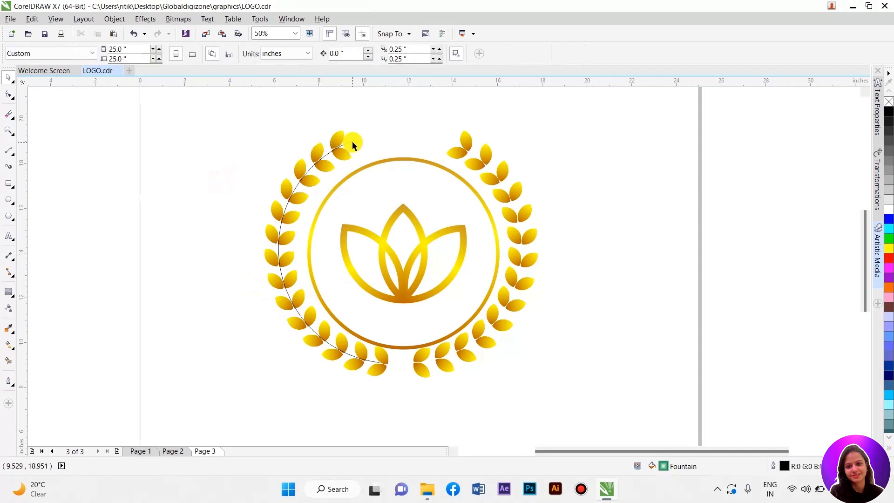
left_click_drag(352, 141, 190, 184)
key("Delete")
- Break the artistic media group of the leaf arc right of the ring apart and delete its path line
left_click(460, 152)
right_click(465, 155)
left_click(479, 127)
right_click(467, 132)
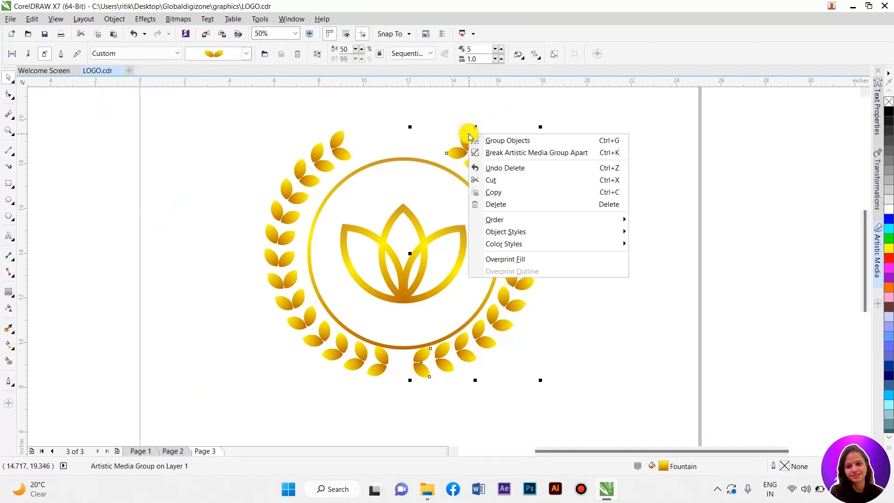
left_click(492, 156)
left_click(497, 117)
scroll(452, 138, "up", 2)
left_click(439, 145)
key("Delete")
- Group the lotus, ring and both leaf arcs, and scale the logo down to about 37.6%
scroll(447, 140, "down", 2)
left_click_drag(298, 192, 556, 407)
key("ctrl+g")
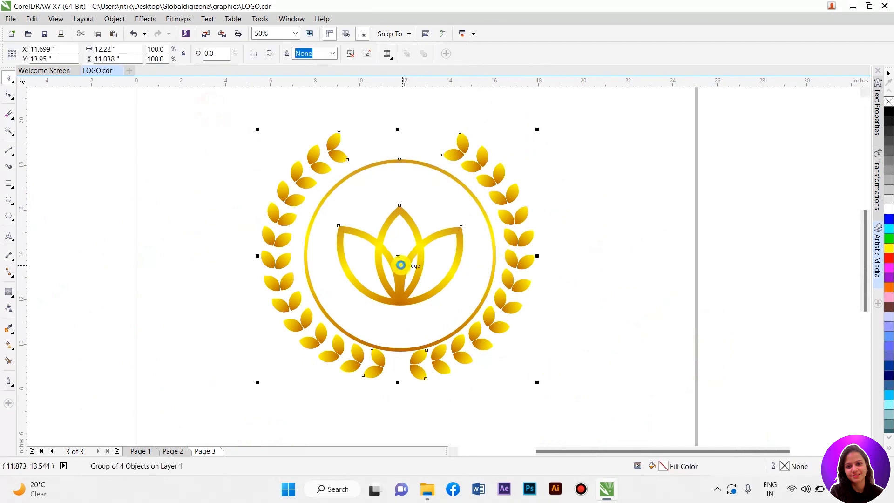
scroll(400, 261, "down", 1)
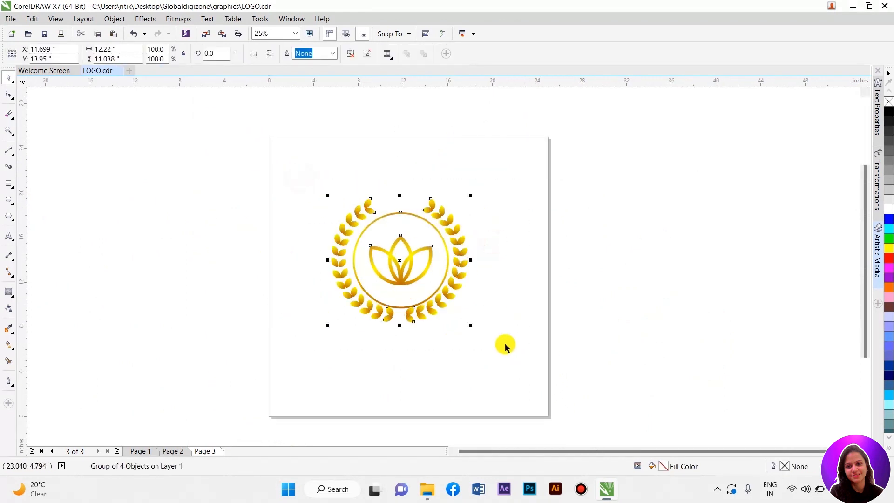
left_click_drag(472, 326, 427, 283)
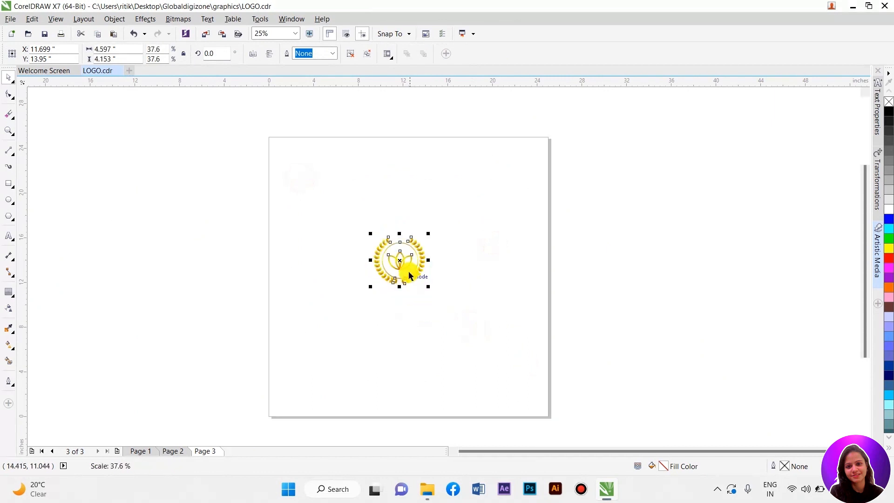
- Move the grouped logo down to the centre of the page and deselect it
scroll(408, 279, "up", 1)
left_click_drag(398, 238, 416, 286)
left_click(512, 238)
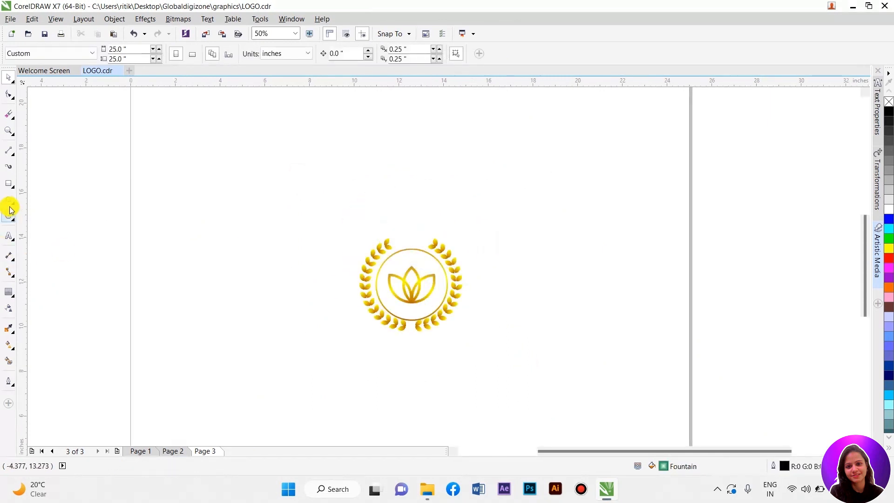
- Add a page-sized background rectangle behind the logo and set the centre colour of its fountain fill to black
left_click(9, 184)
double_click(9, 184)
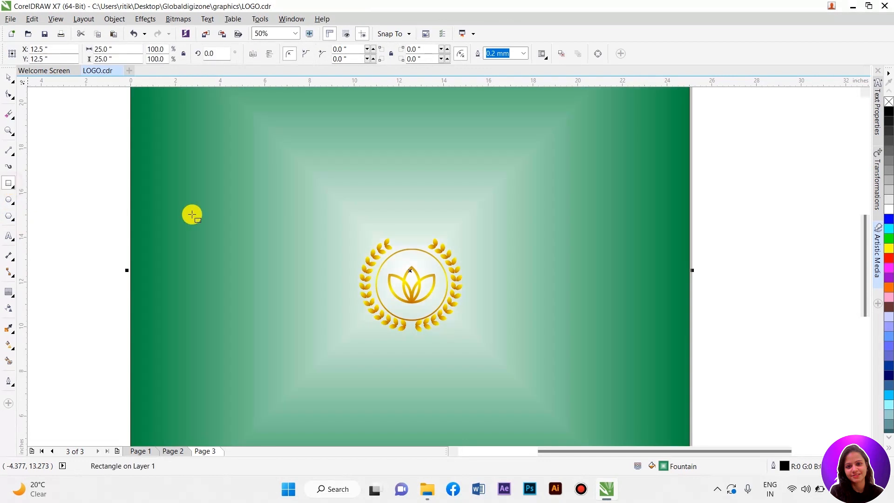
left_click(10, 345)
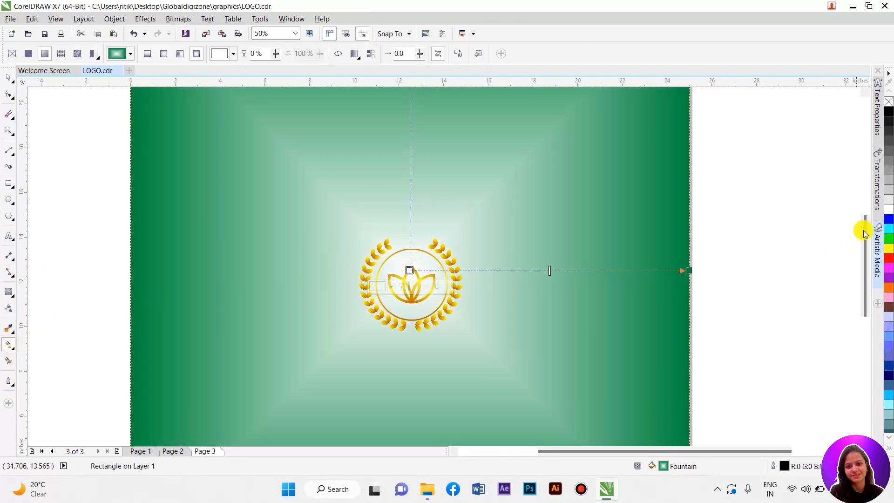
left_click(888, 112)
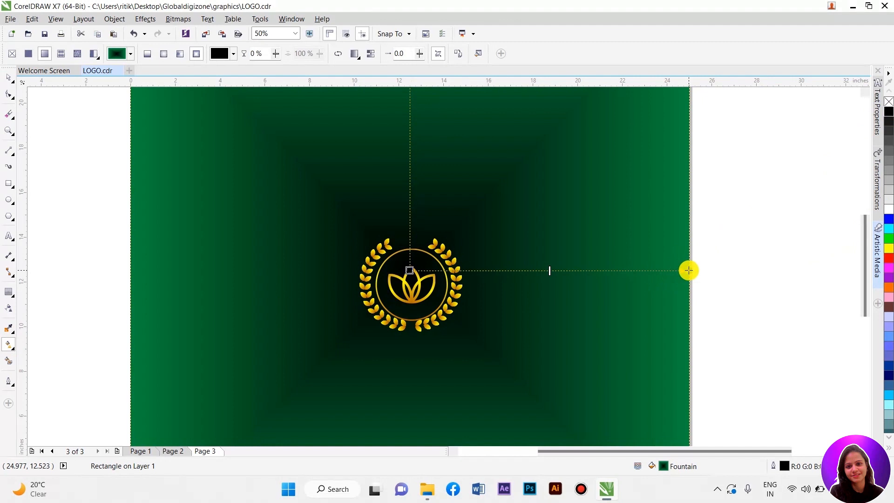
- Set the outer colour of the background's fountain fill to dark grey and change the fill type to elliptical
left_click(689, 270)
left_click(872, 142)
left_click(163, 56)
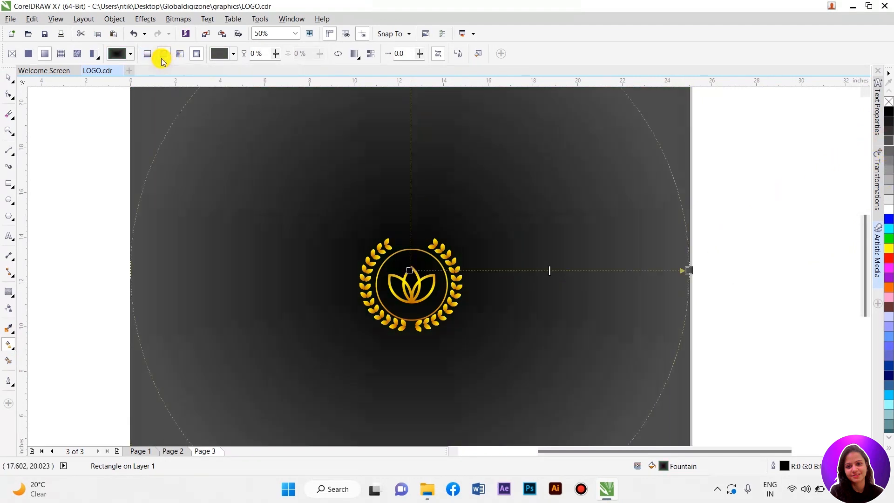
- Reposition the elliptical fill so its black centre sits on the lotus and its grey end reaches the page's right edge
left_click_drag(421, 272, 403, 278)
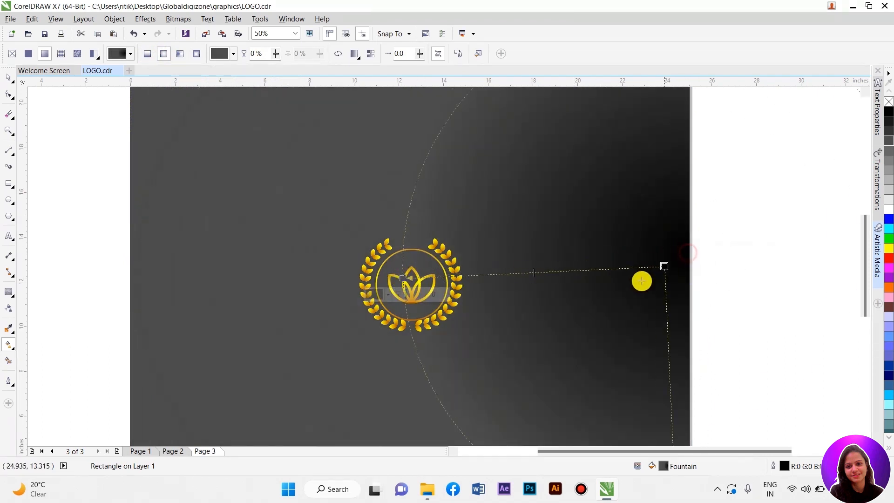
left_click_drag(689, 252, 678, 272)
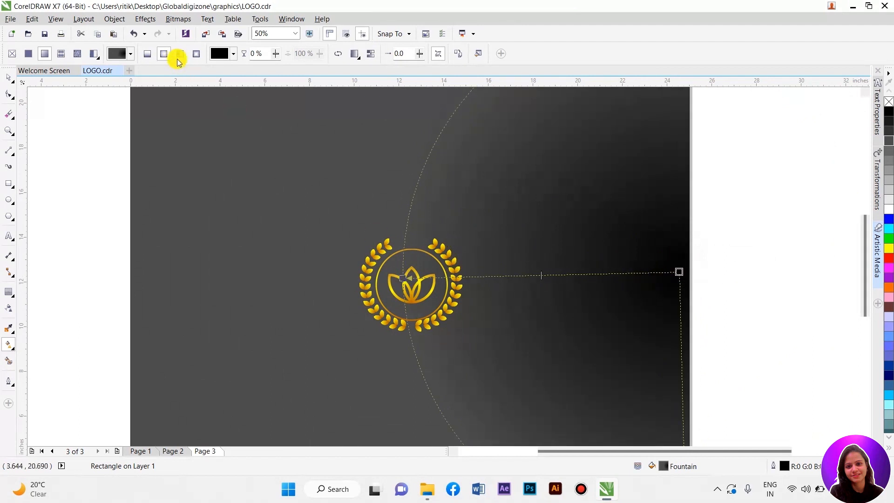
left_click(388, 287)
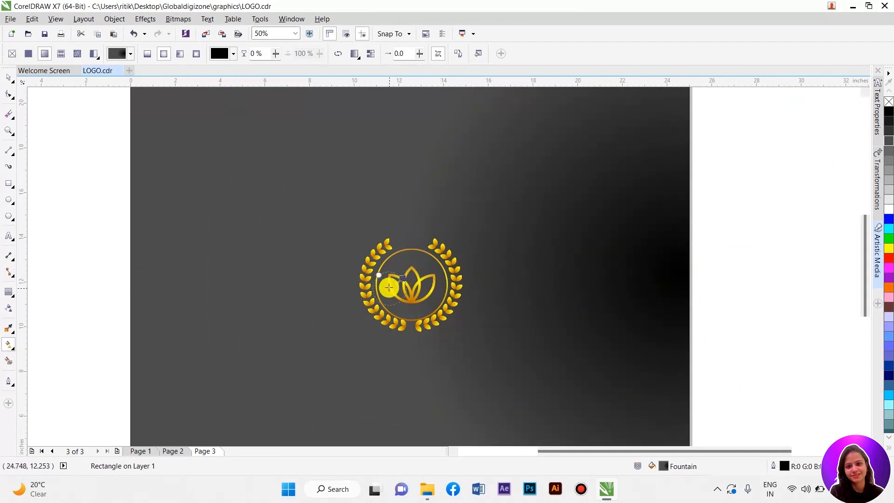
left_click_drag(407, 286, 678, 279)
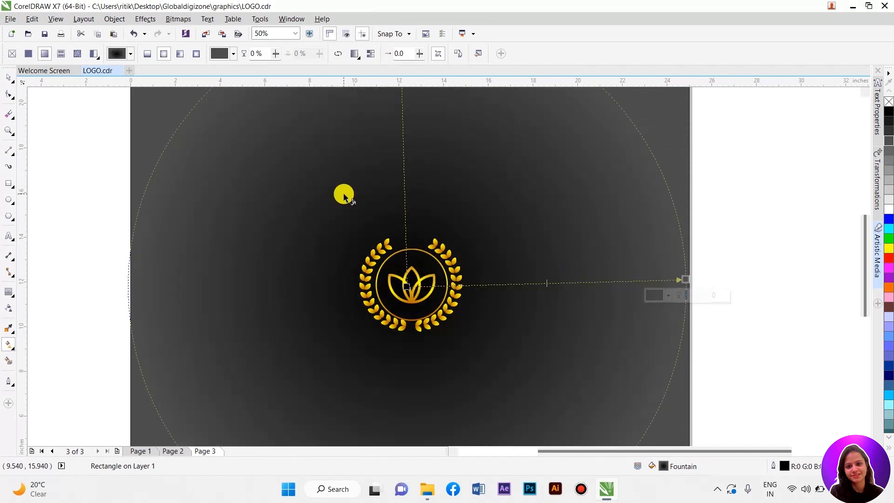
scroll(343, 193, "down", 1)
scroll(385, 239, "up", 1)
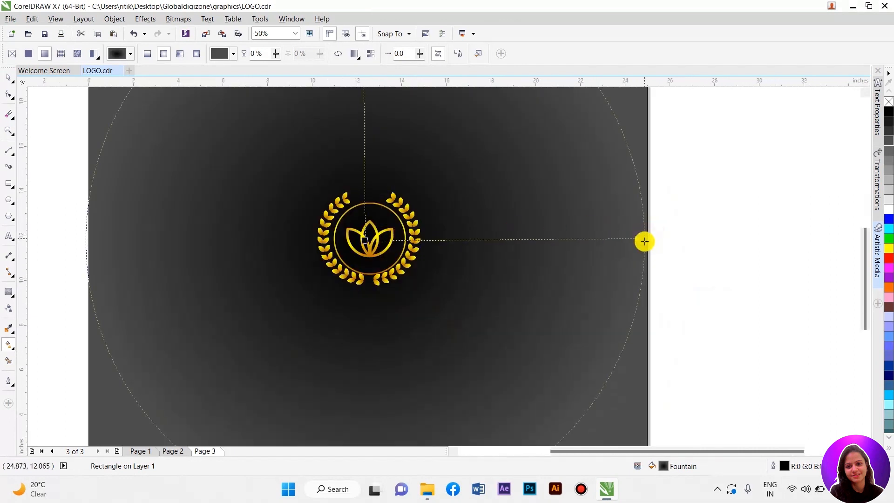
- Shift the fill's midpoint toward its outer edge and remove the background rectangle's outline
right_click(888, 101)
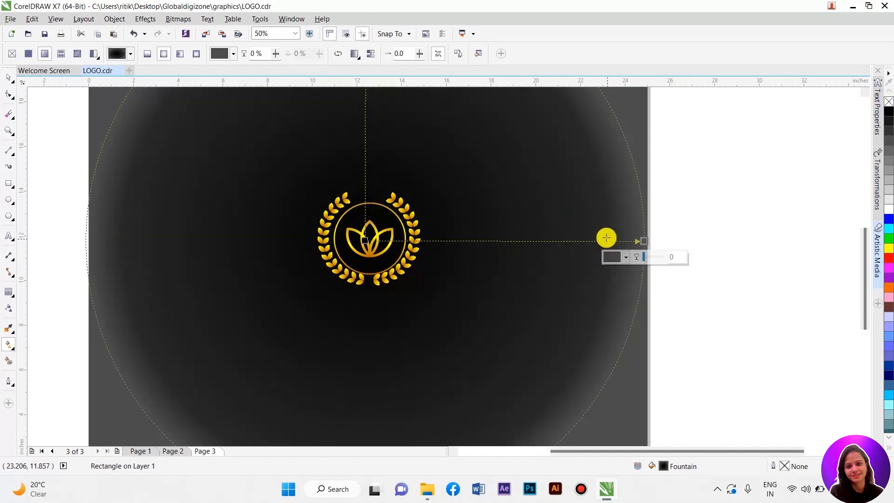
left_click(8, 77)
scroll(338, 207, "down", 1)
scroll(369, 180, "down", 1)
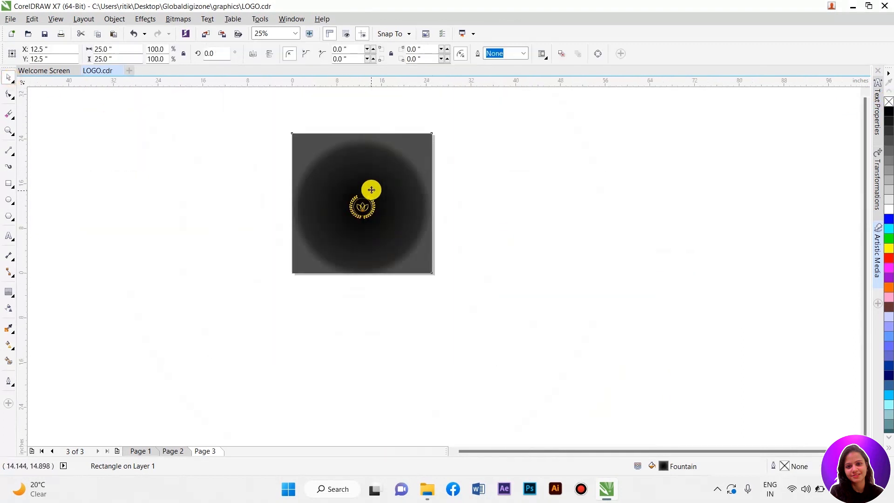
scroll(365, 173, "up", 1)
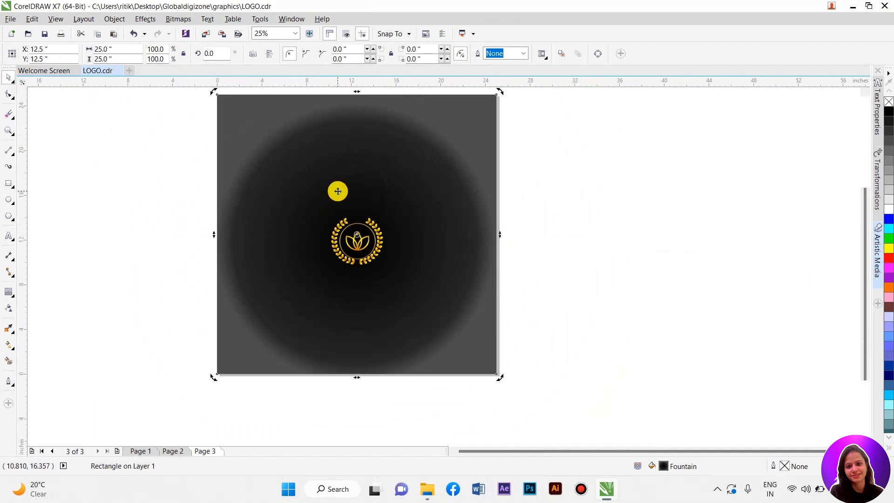
- Change the background to a conical fountain fill and extend its end handle to the page's upper-left corner
key("g")
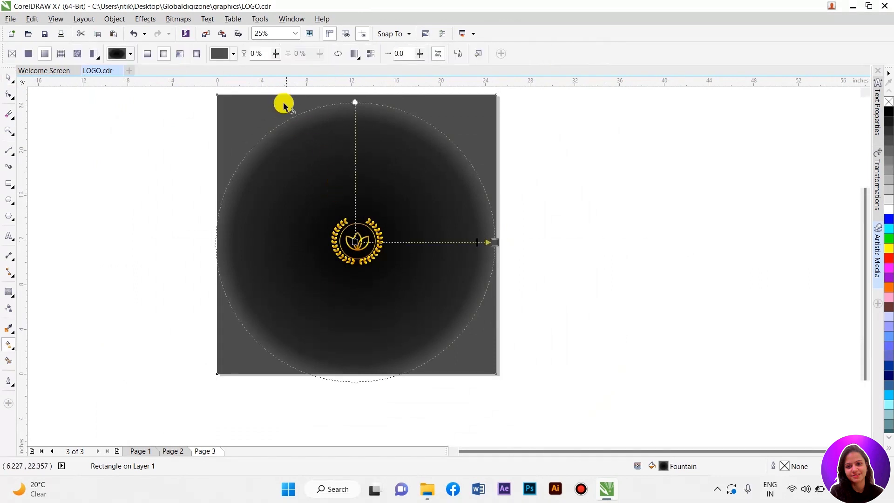
left_click(146, 54)
left_click(179, 53)
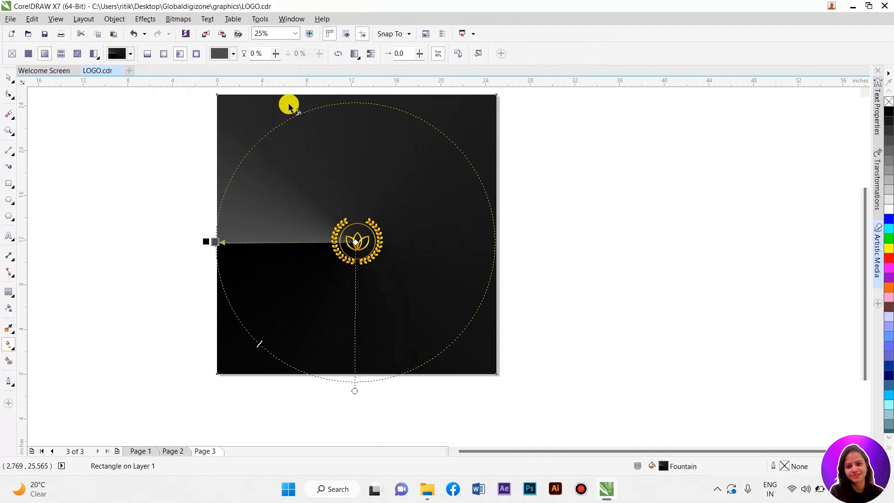
left_click_drag(210, 242, 217, 95)
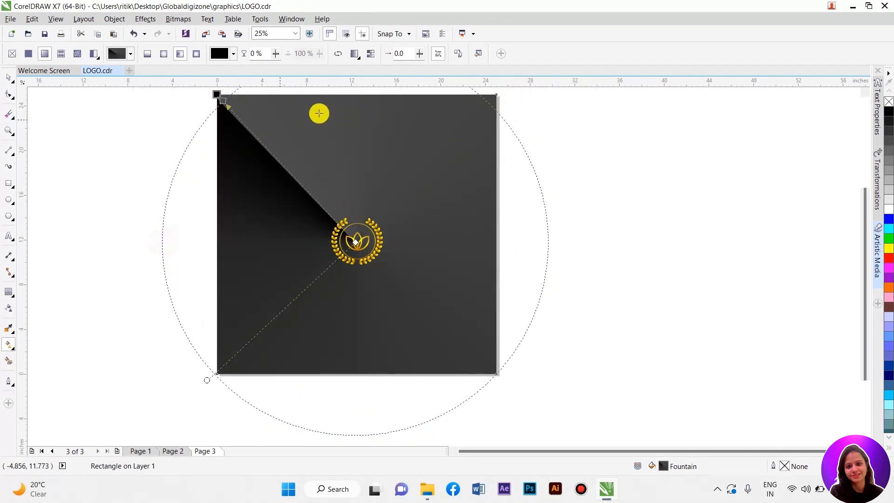
- Move the conical fill's midpoint around its circle to the side near the black end, widening the grey area
left_click(546, 255)
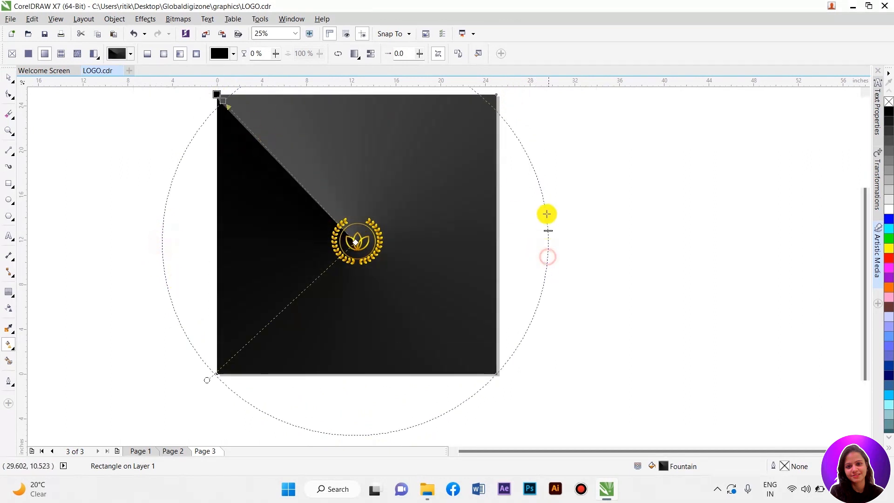
left_click_drag(530, 158, 295, 366)
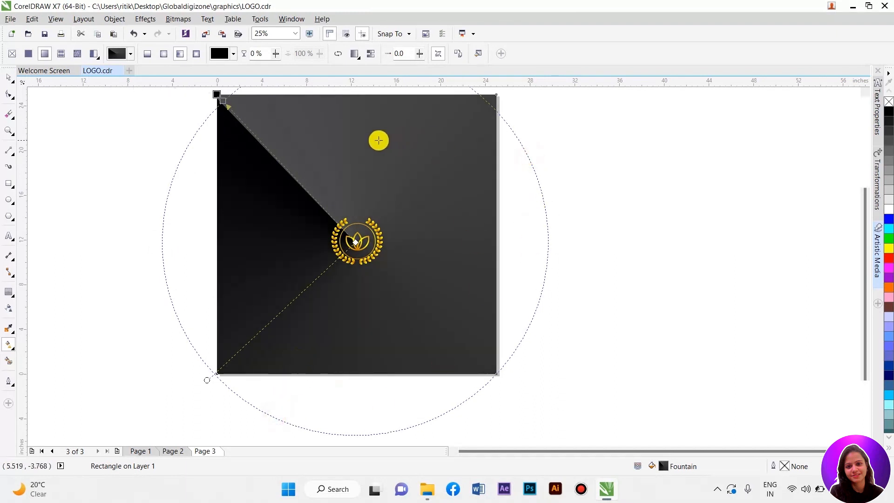
left_click_drag(348, 142, 349, 142)
scroll(376, 193, "down", 1)
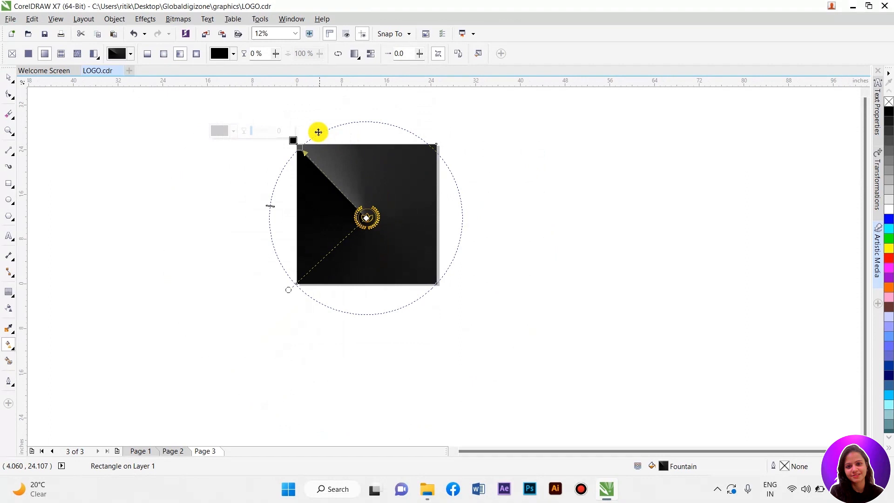
scroll(317, 132, "up", 1)
mouse_move(222, 280)
left_mouse_down()
mouse_move(255, 190)
mouse_move(225, 293)
left_mouse_up()
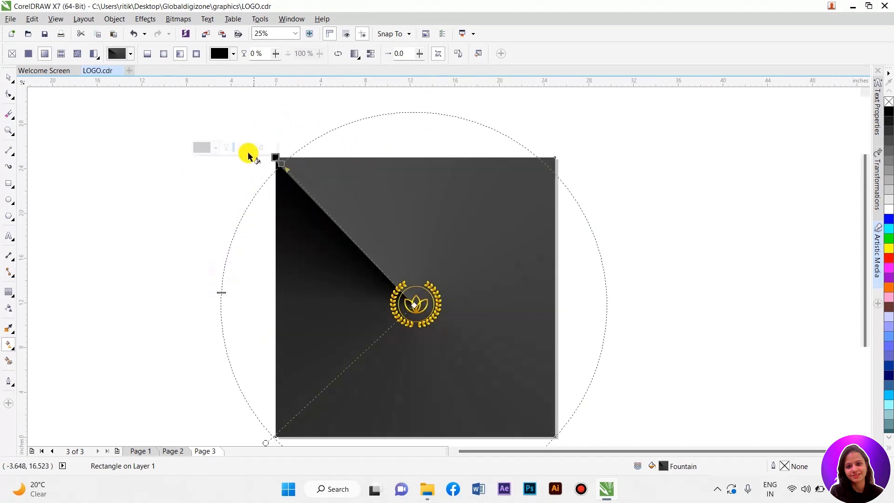
- Switch the background fill back to elliptical and set its outer colour to a darker grey
left_click(164, 55)
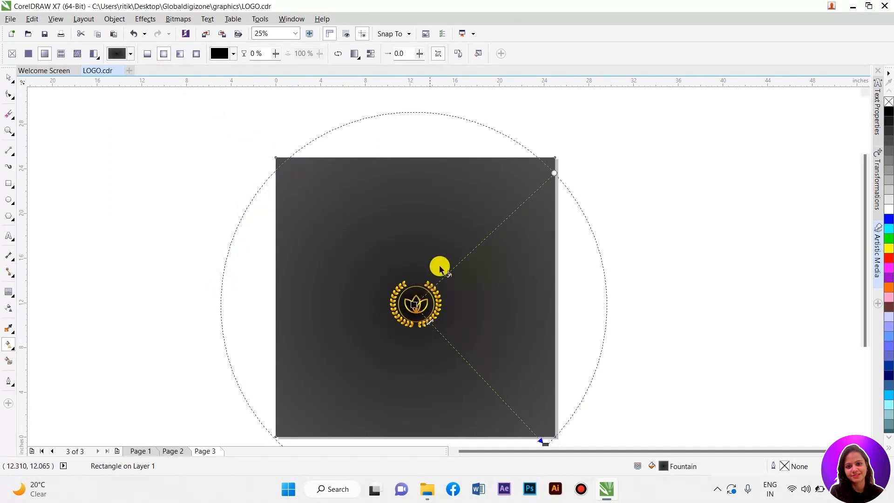
scroll(493, 373, "down", 1)
scroll(517, 364, "up", 2)
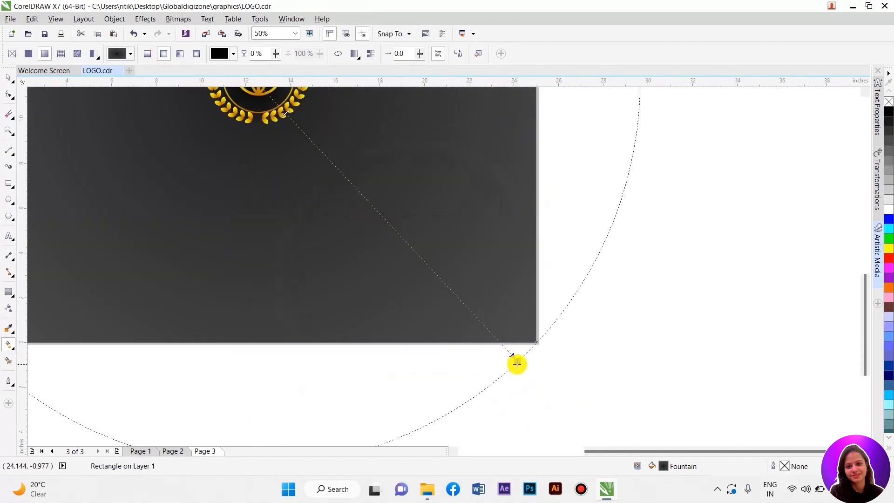
left_click(516, 363)
left_click(889, 121)
scroll(374, 283, "down", 1)
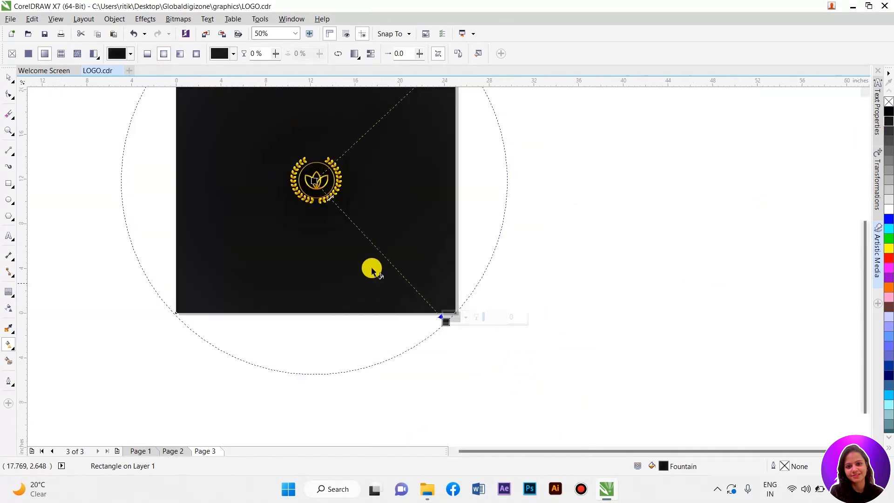
left_click(887, 134)
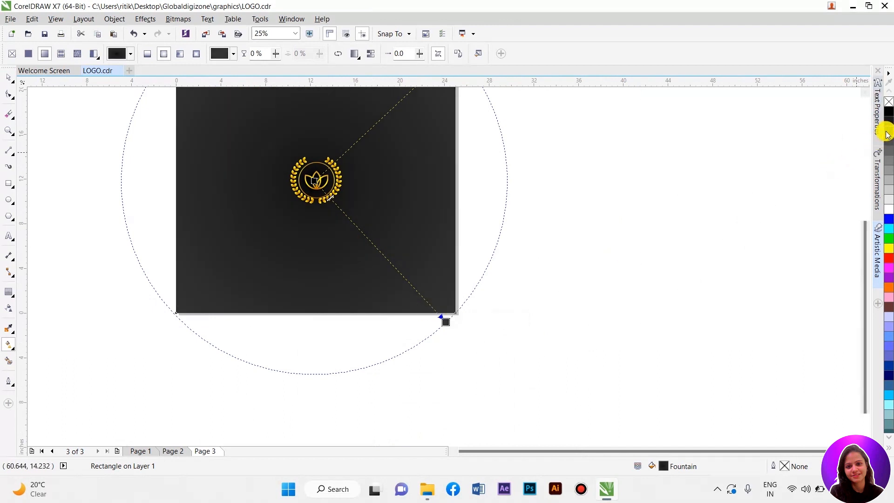
- Zoom in on the golden logo and show it in Full-Screen Preview
left_click(9, 77)
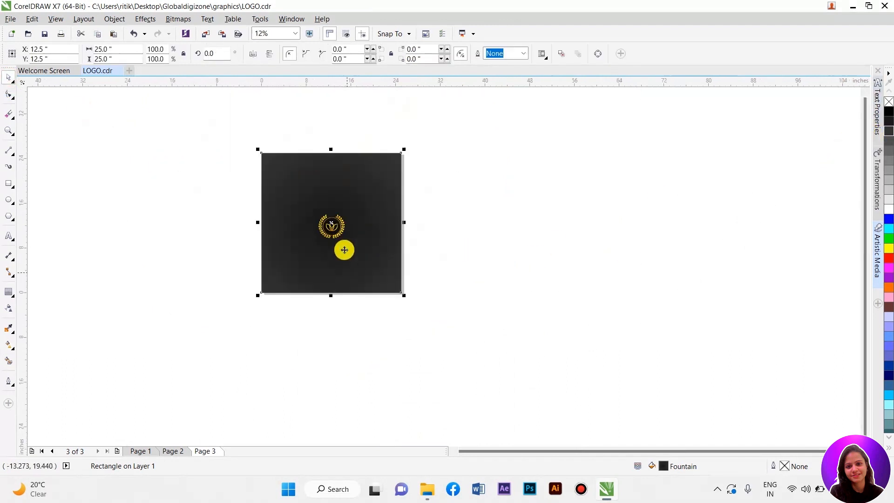
scroll(333, 210, "up", 2)
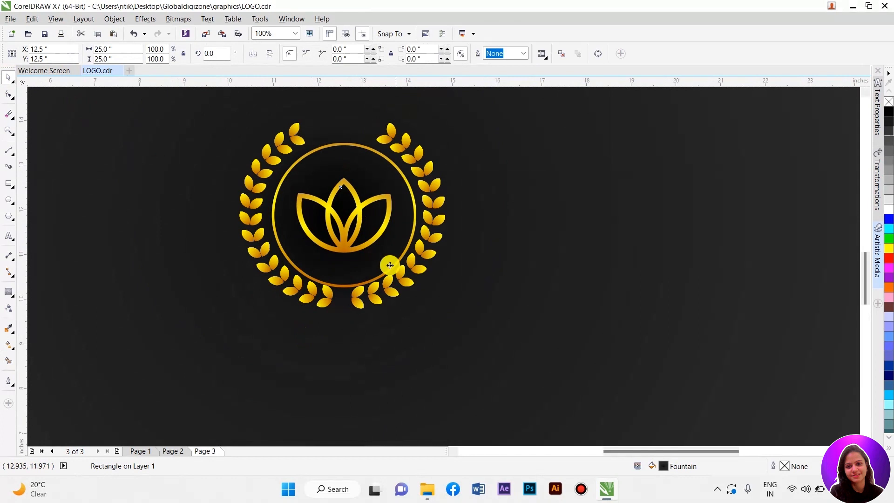
scroll(390, 264, "down", 1)
scroll(343, 219, "up", 1)
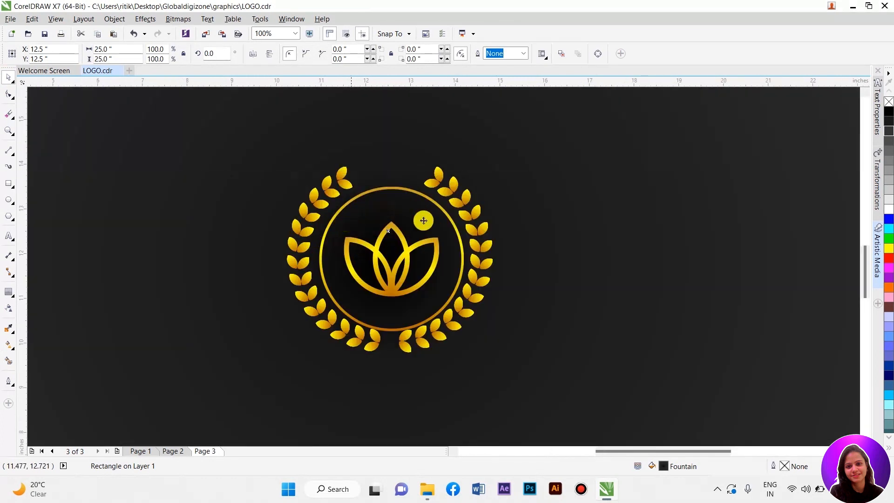
left_click(86, 19)
mouse_move(55, 19)
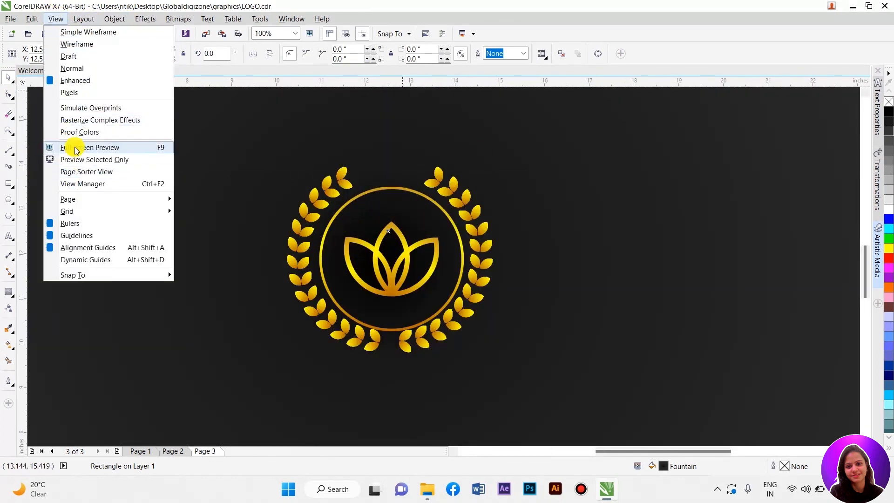
left_click(75, 148)
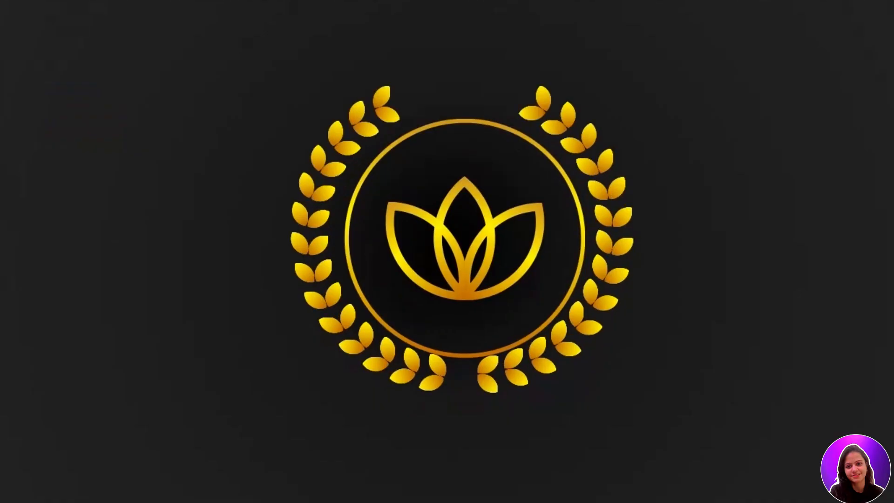